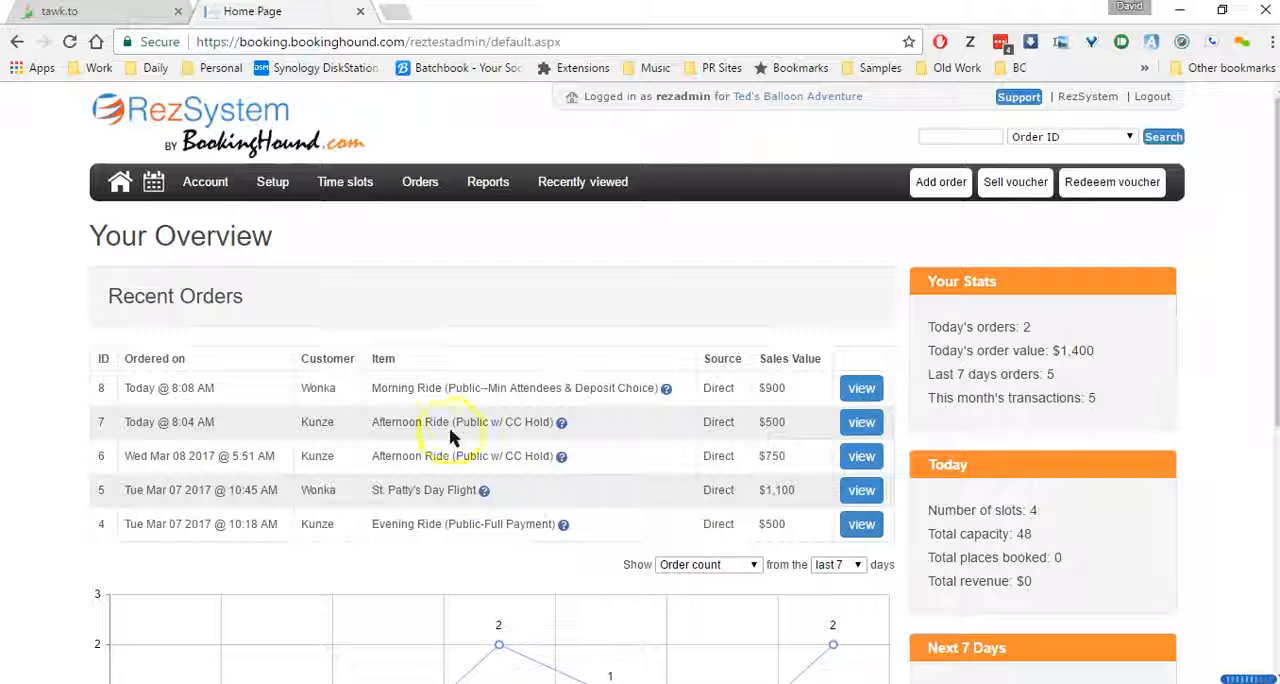
Open the widget views settings for the site's booking widgets
click(203, 186)
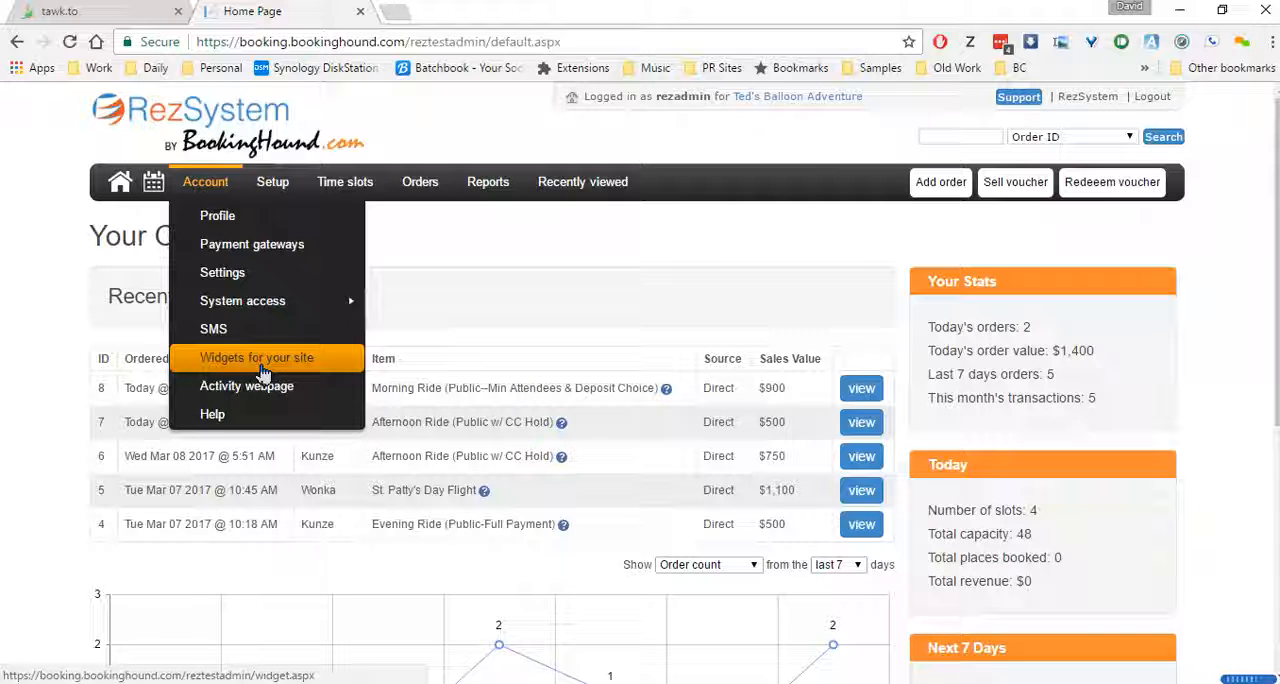
click(264, 364)
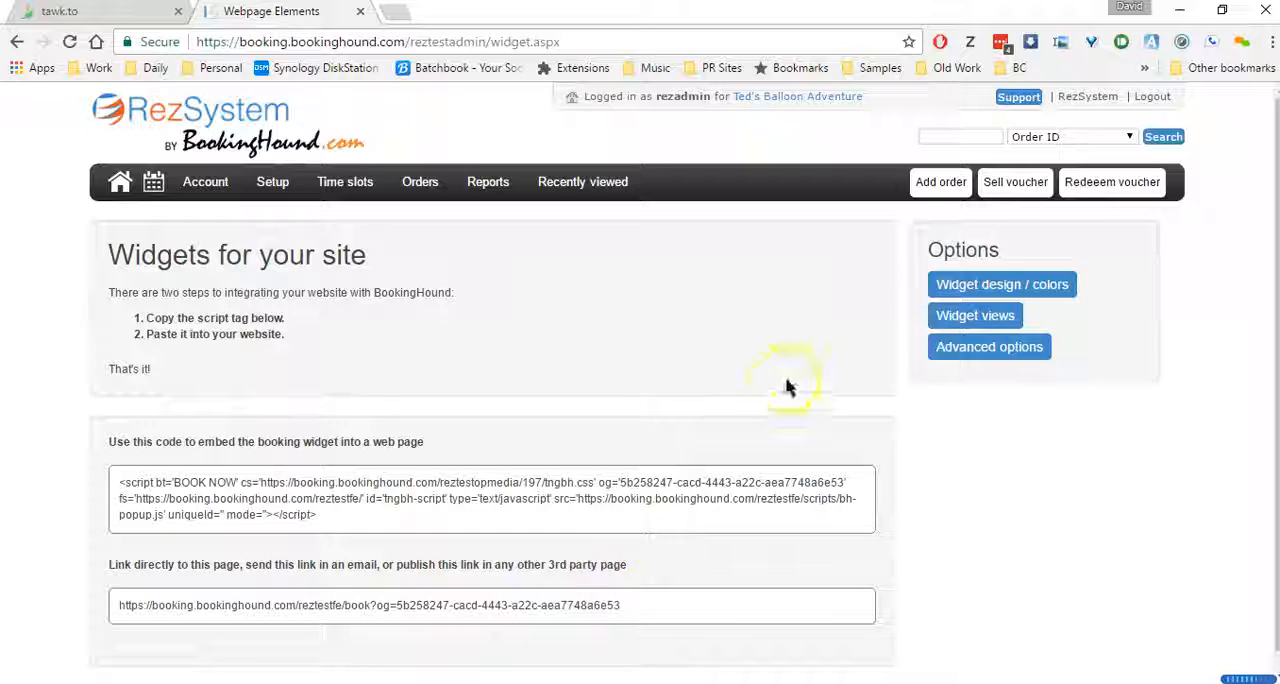
click(962, 318)
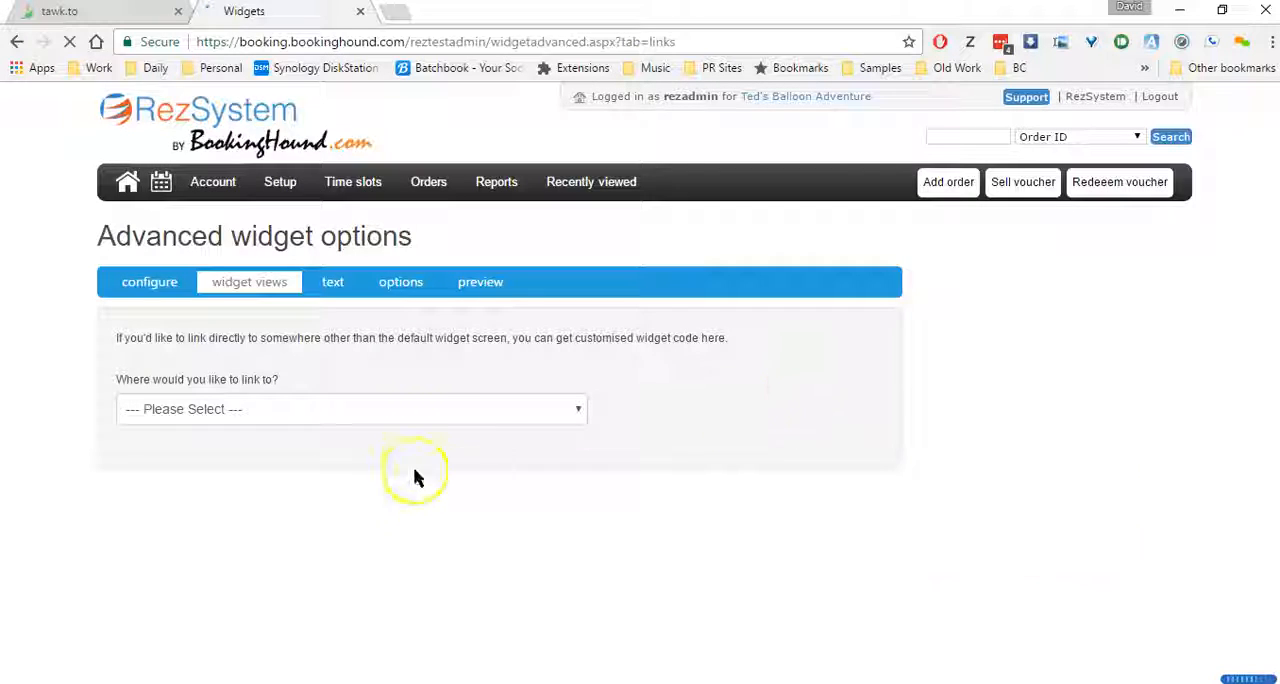
Look through the available widget link destinations and the widget type and size configuration
click(412, 412)
click(395, 478)
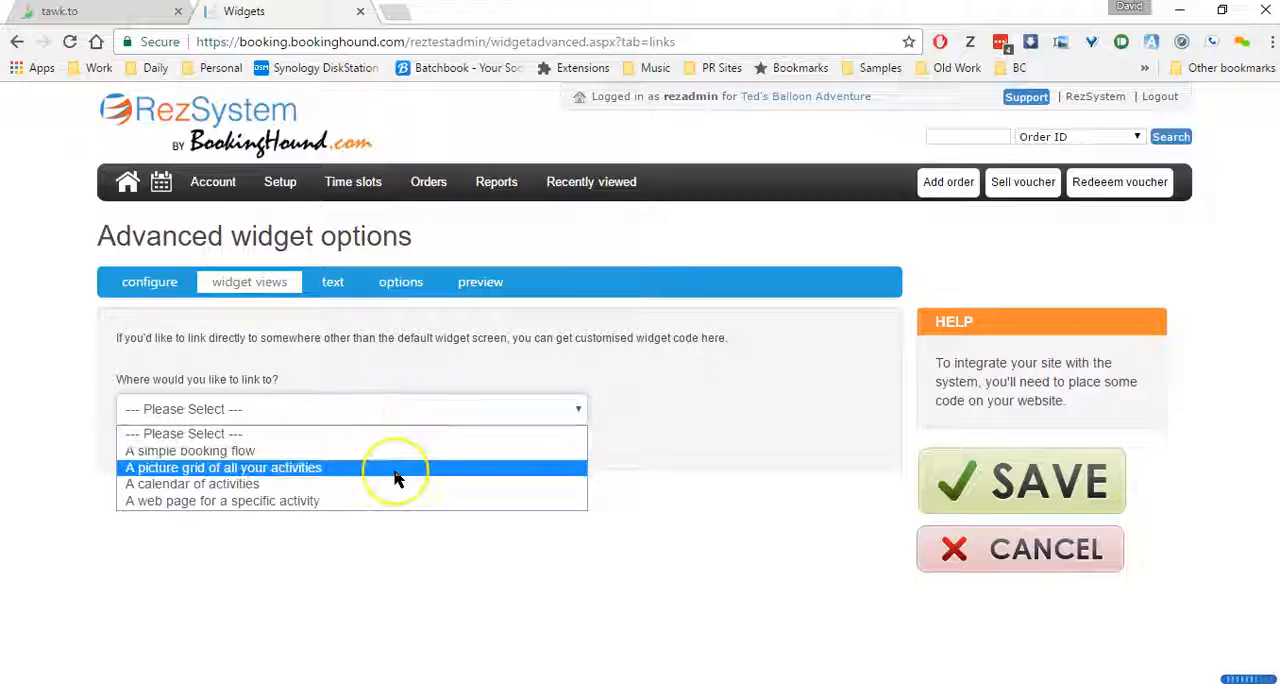
click(396, 472)
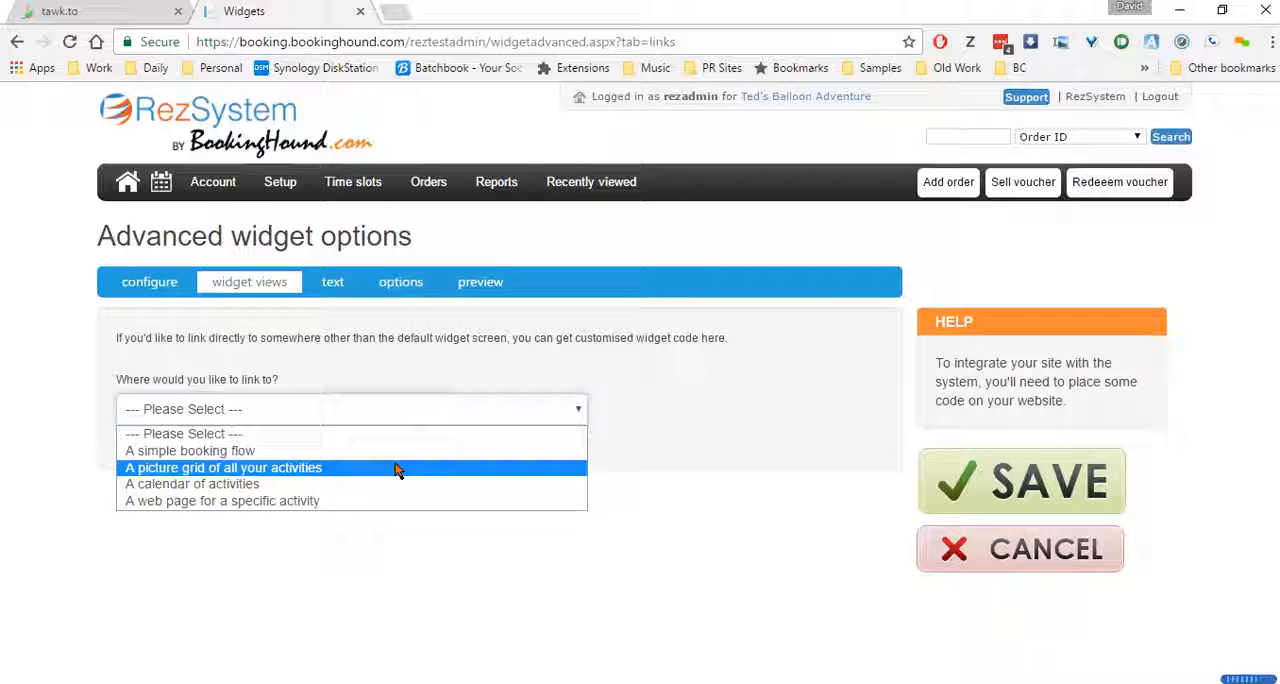
click(140, 281)
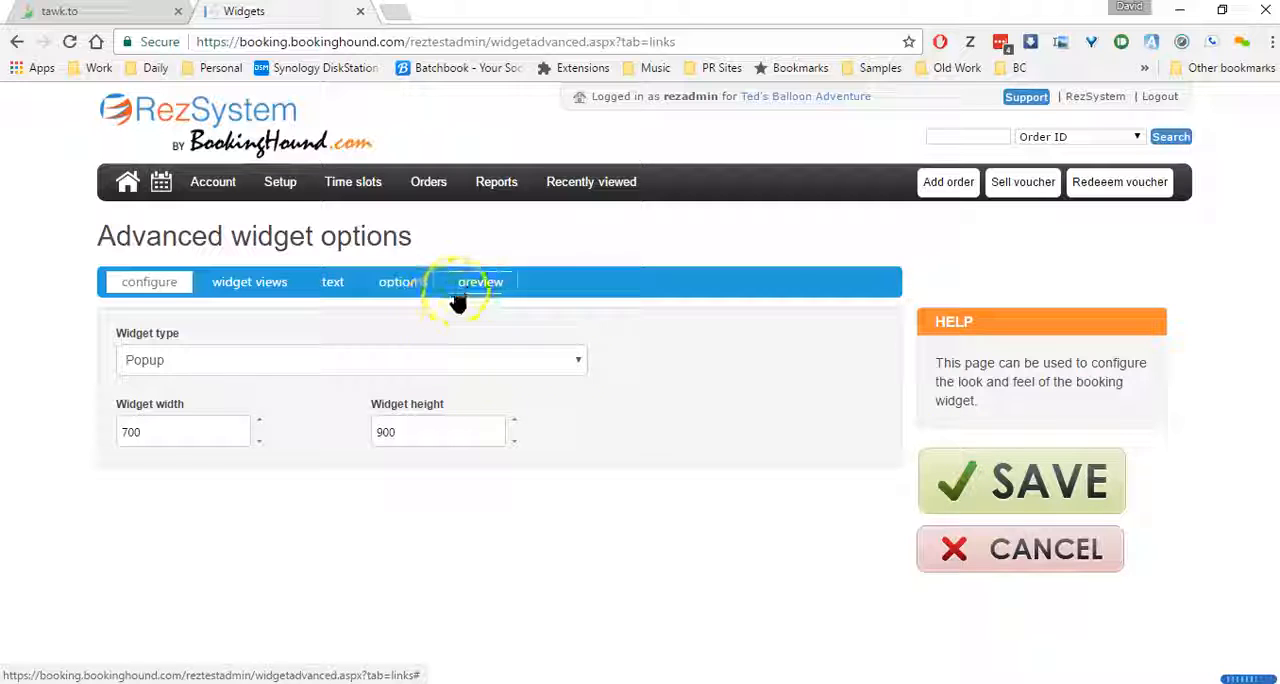
click(232, 283)
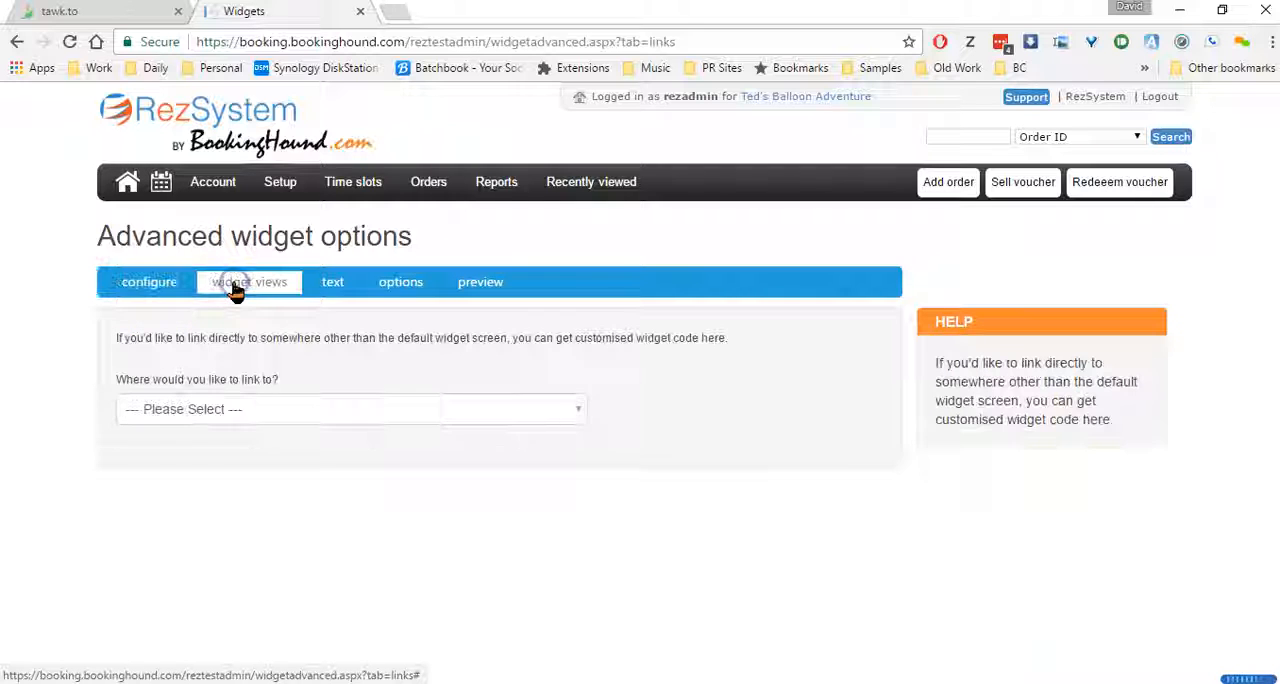
Generate customised widget code that links to a simple booking flow and displays the Standard view first
click(287, 410)
click(205, 450)
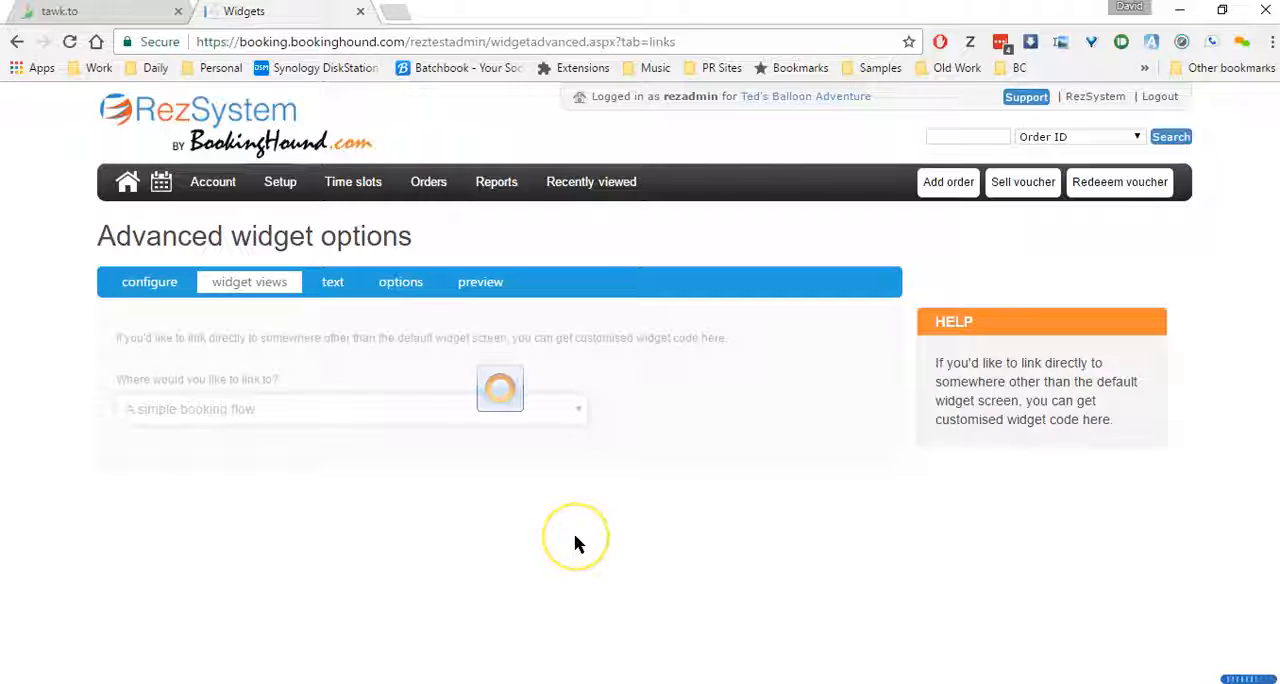
click(336, 464)
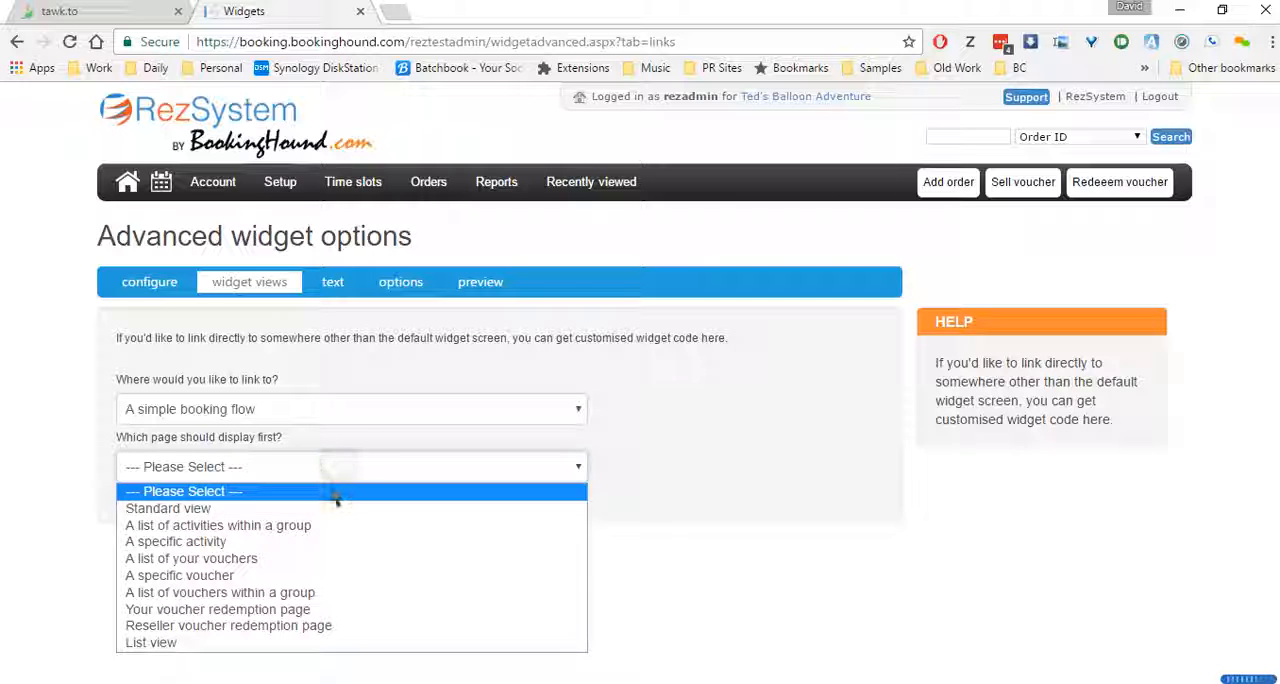
click(333, 511)
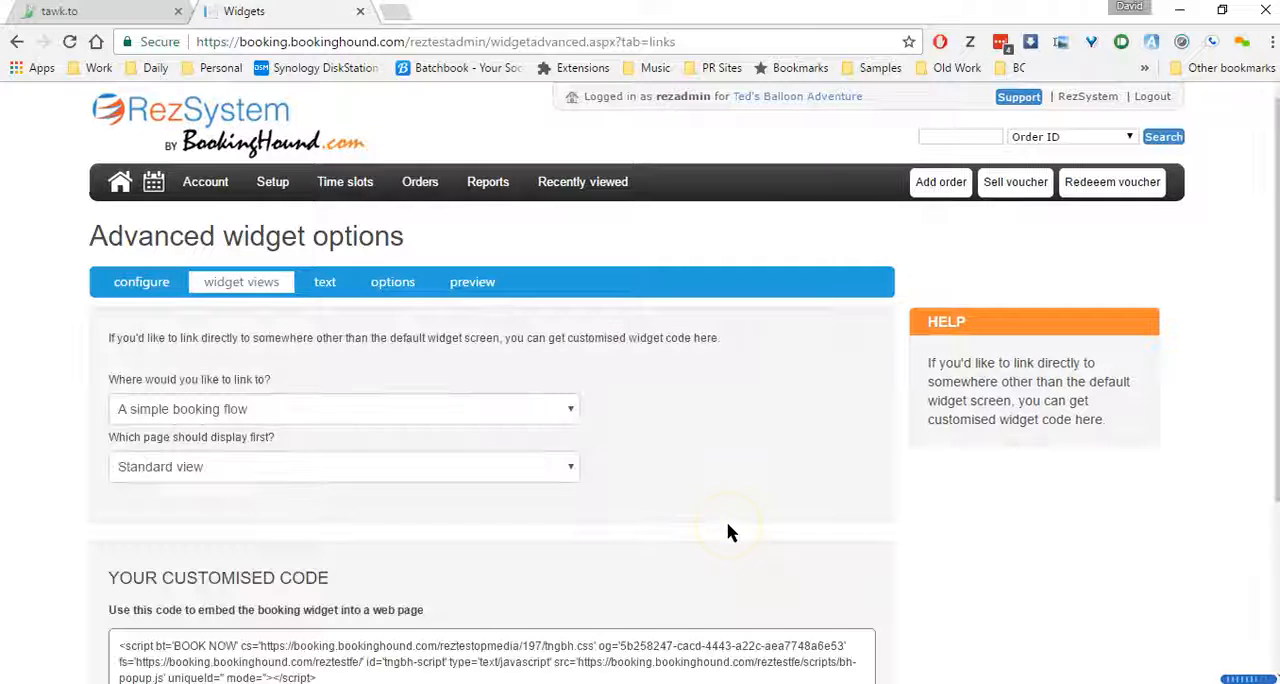
Copy the direct link to the customised booking page and open it in a new browser tab
scroll(727, 531, down, 3)
drag(770, 515, 110, 518)
key(ctrl+c)
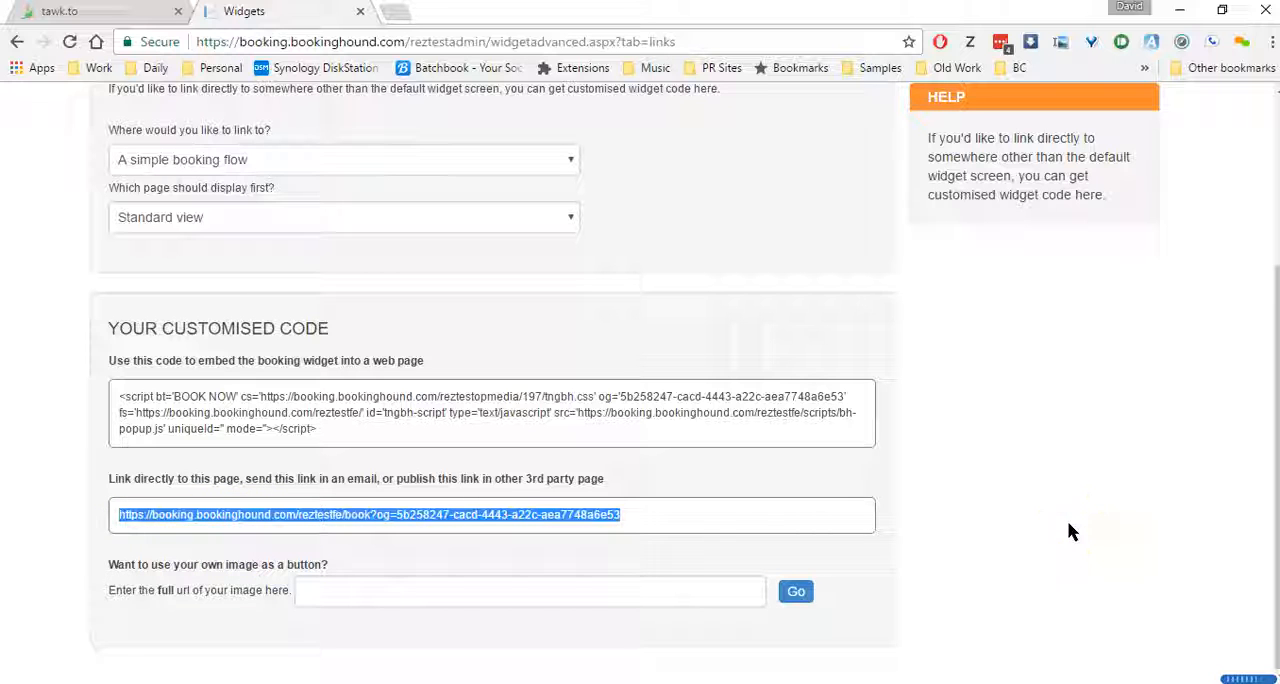
click(394, 11)
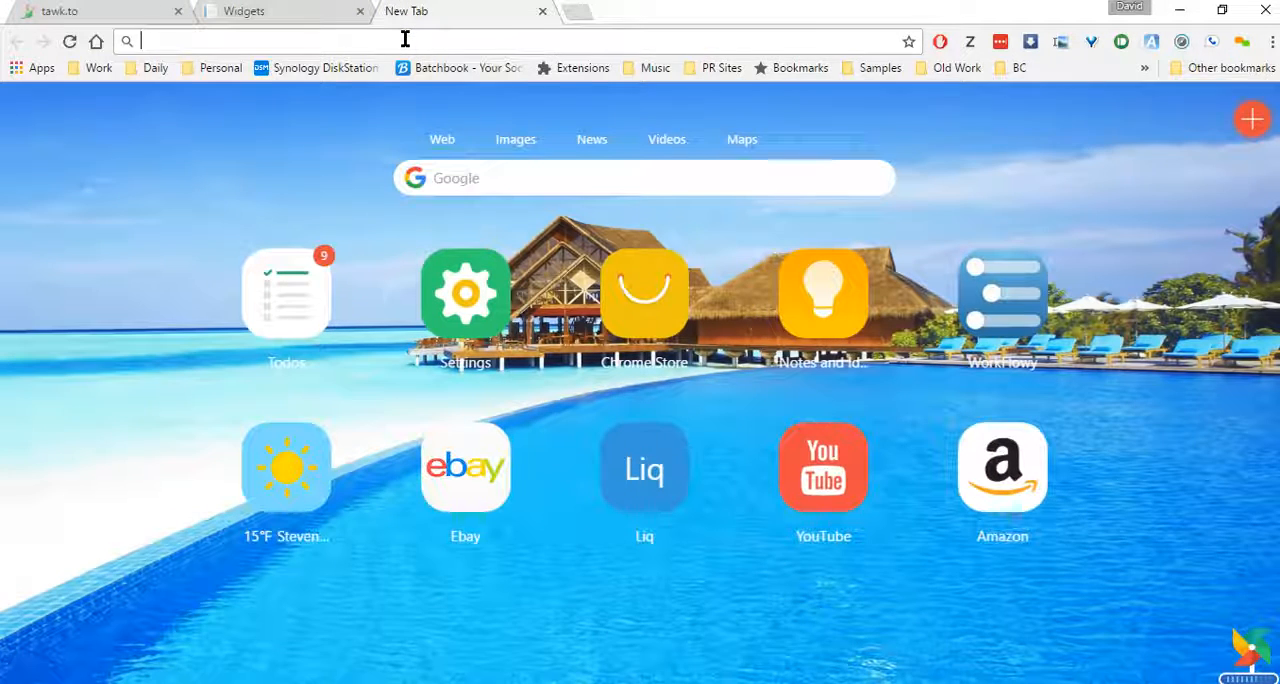
key(ctrl+v)
key(Return)
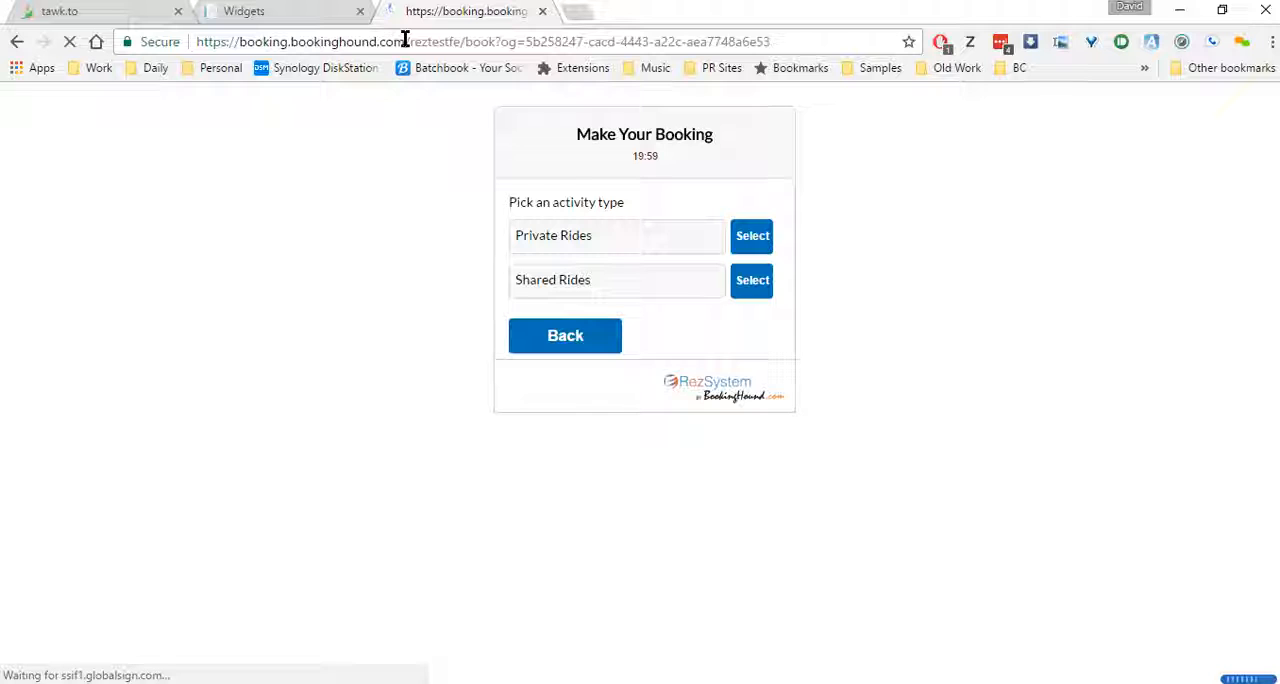
Choose the Shared Rides activity type and pick the Evening Ride (Public-Full Payment) for the test booking
click(561, 192)
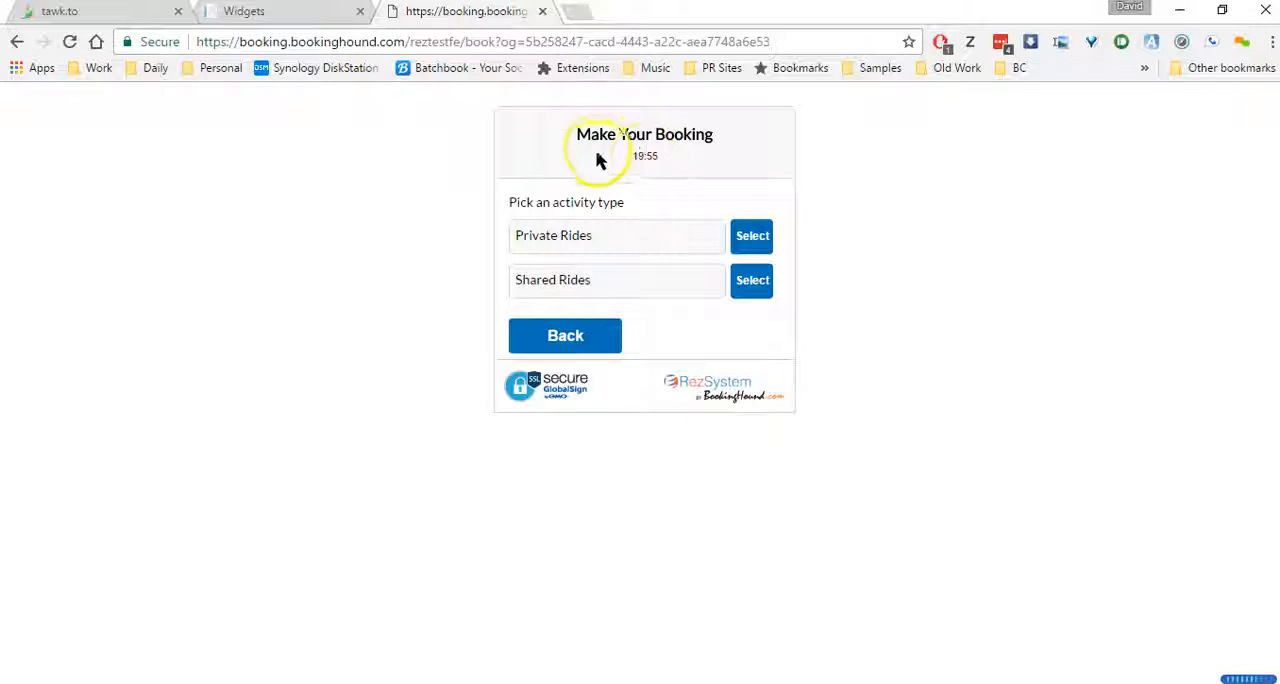
click(752, 282)
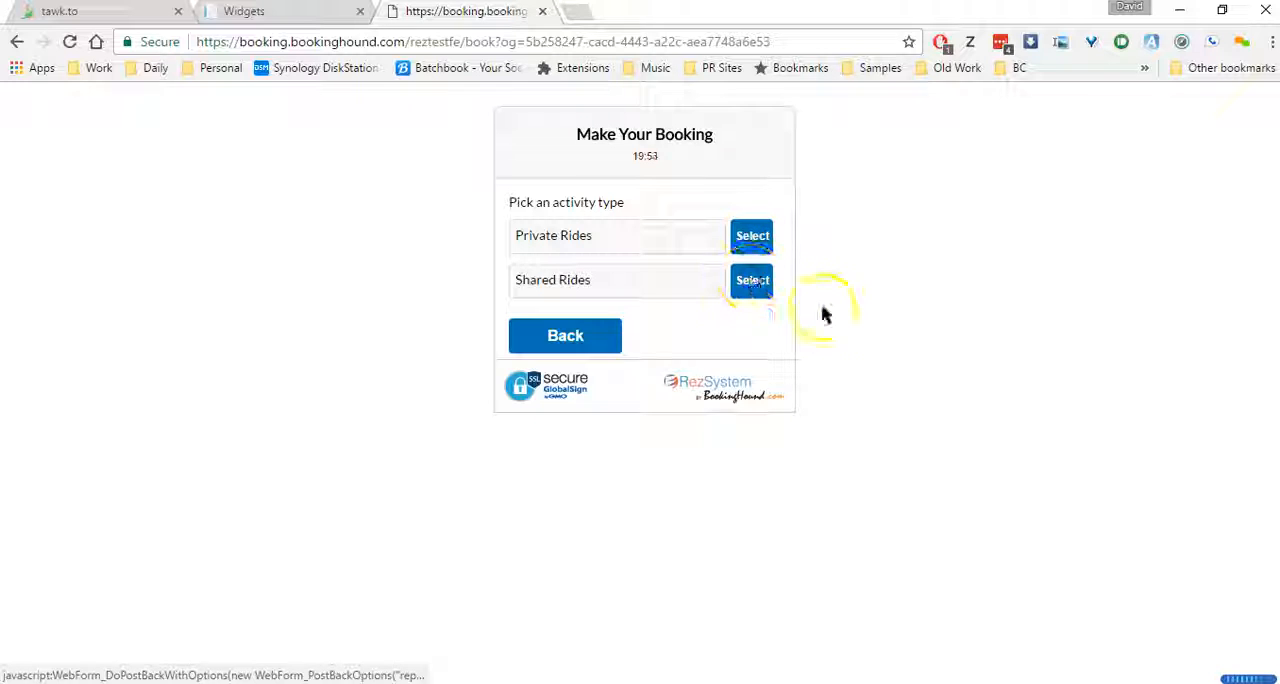
click(758, 298)
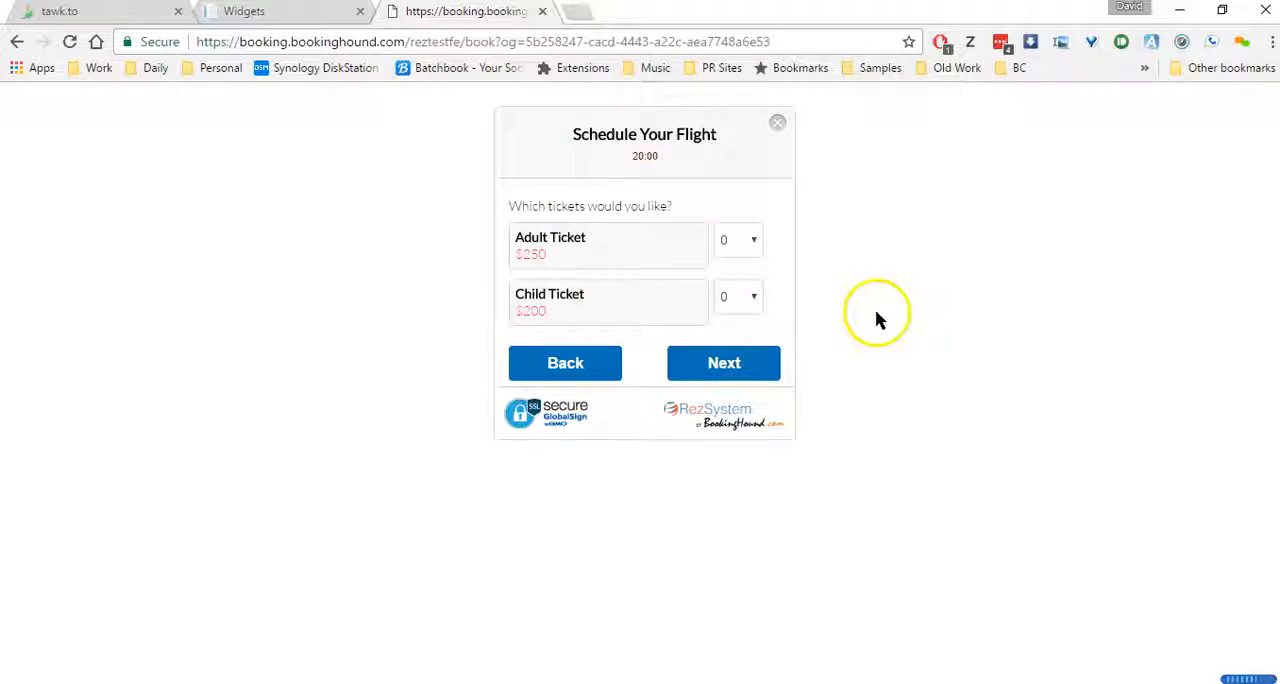
Request two adult tickets and schedule the flight for April 27, 2017 at 5:00 PM
click(742, 242)
click(728, 305)
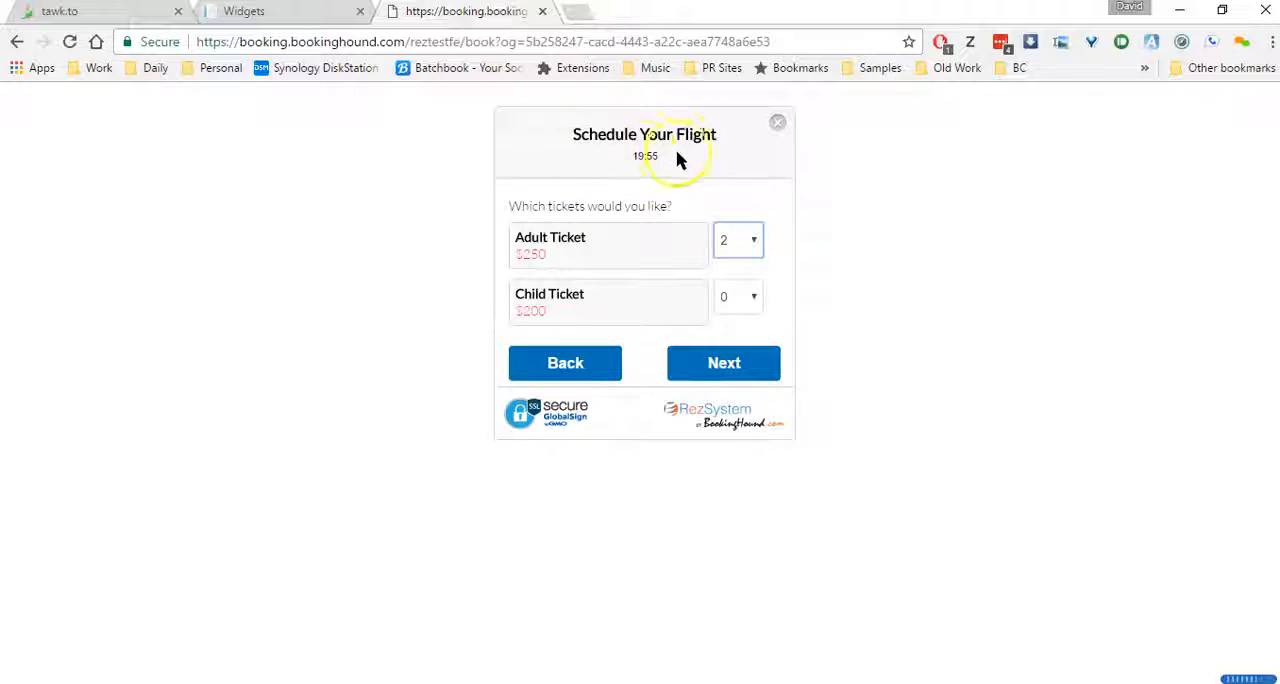
click(751, 363)
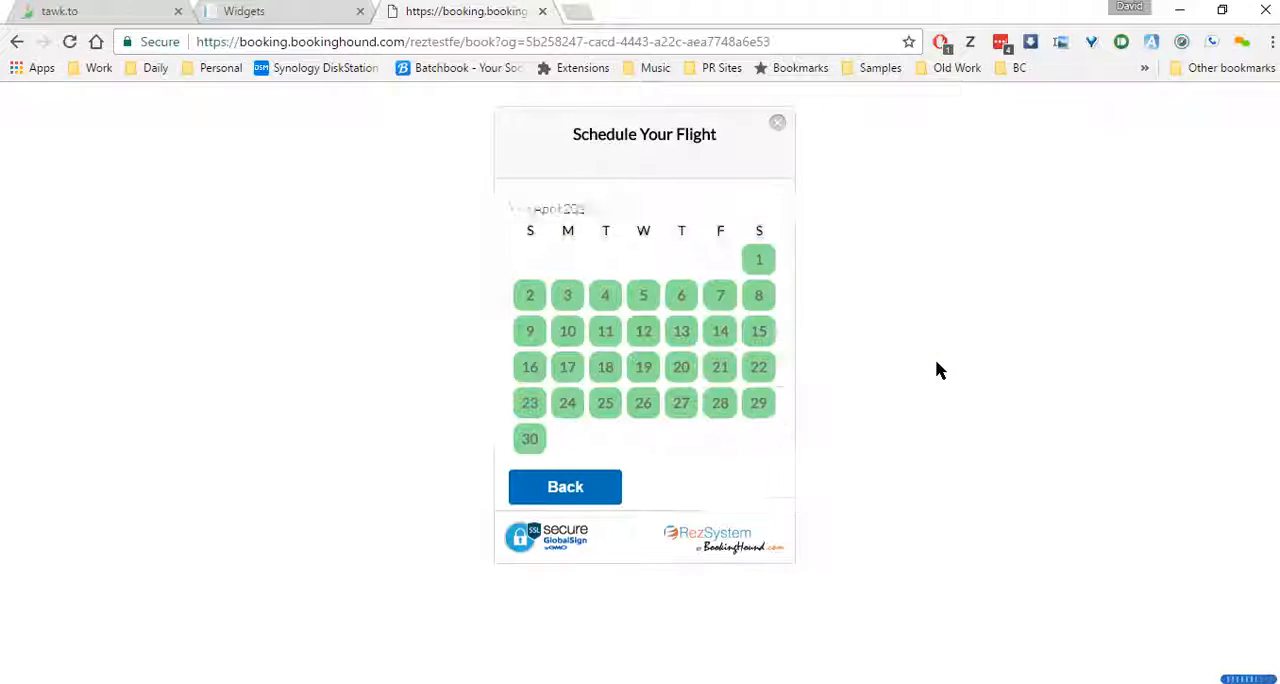
click(681, 401)
click(740, 240)
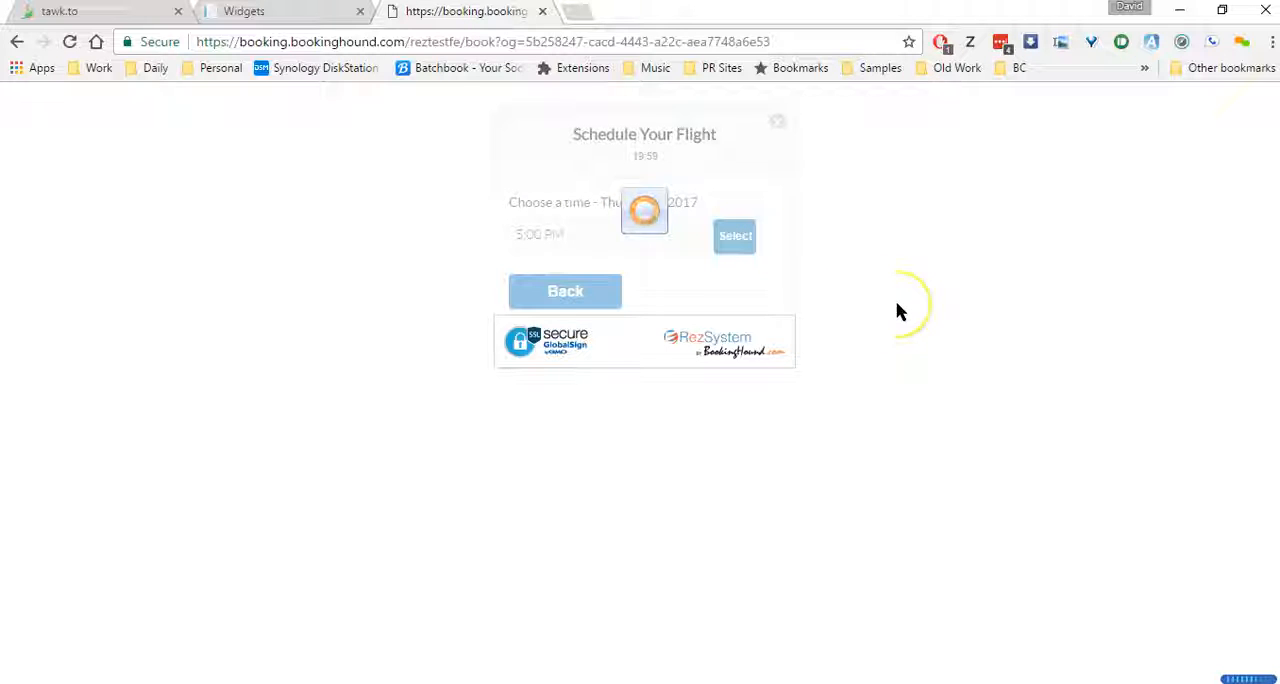
Tick the passenger height and food or drinks questions, and enter body weights of 145 for the lead attendee and 156 for attendee 2
click(516, 244)
click(516, 289)
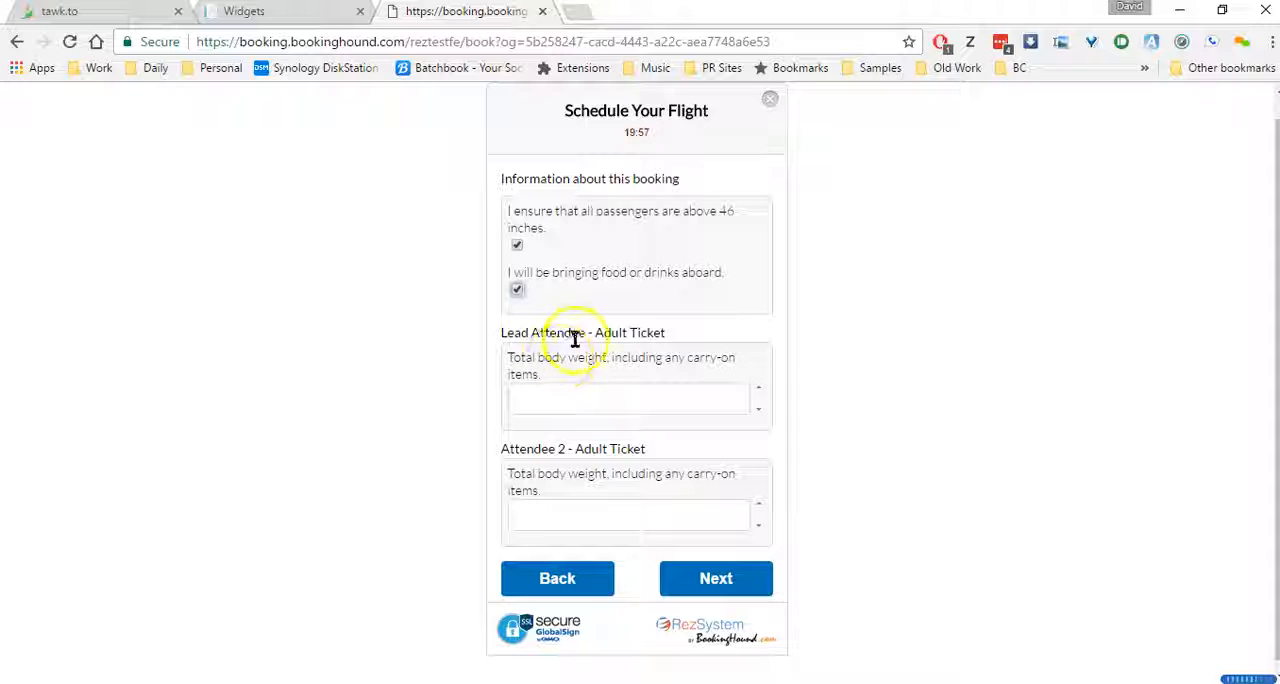
drag(530, 334, 584, 336)
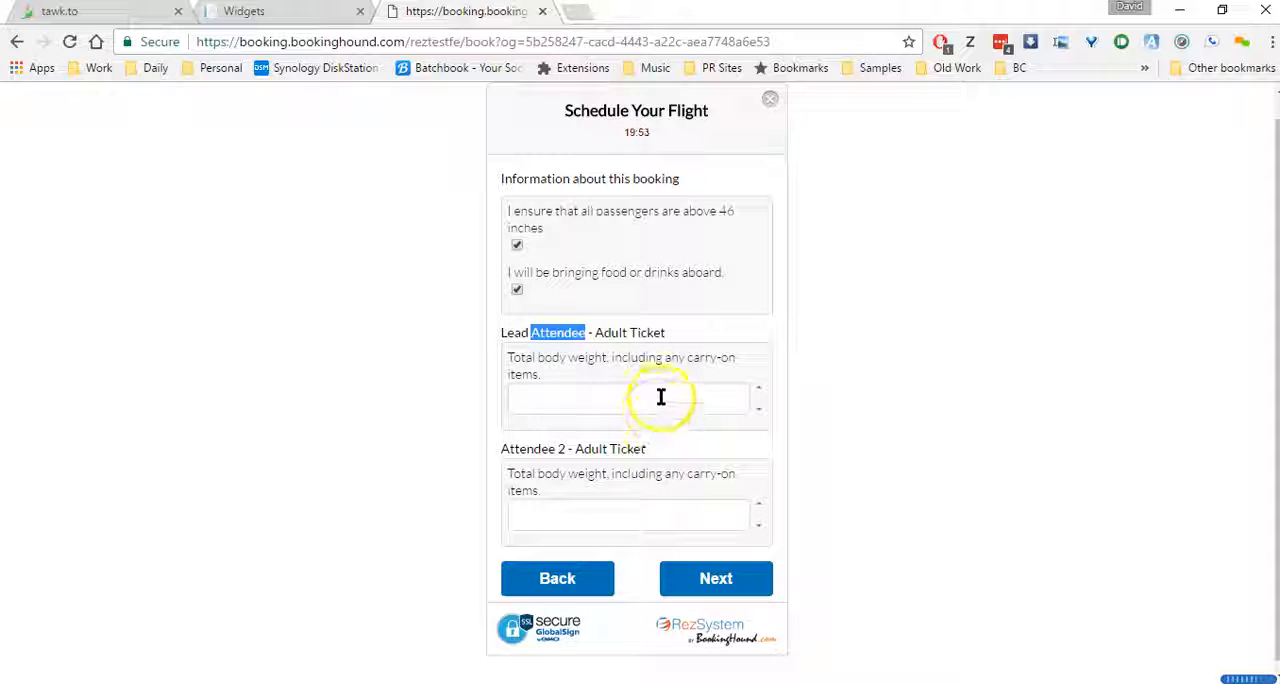
click(611, 410)
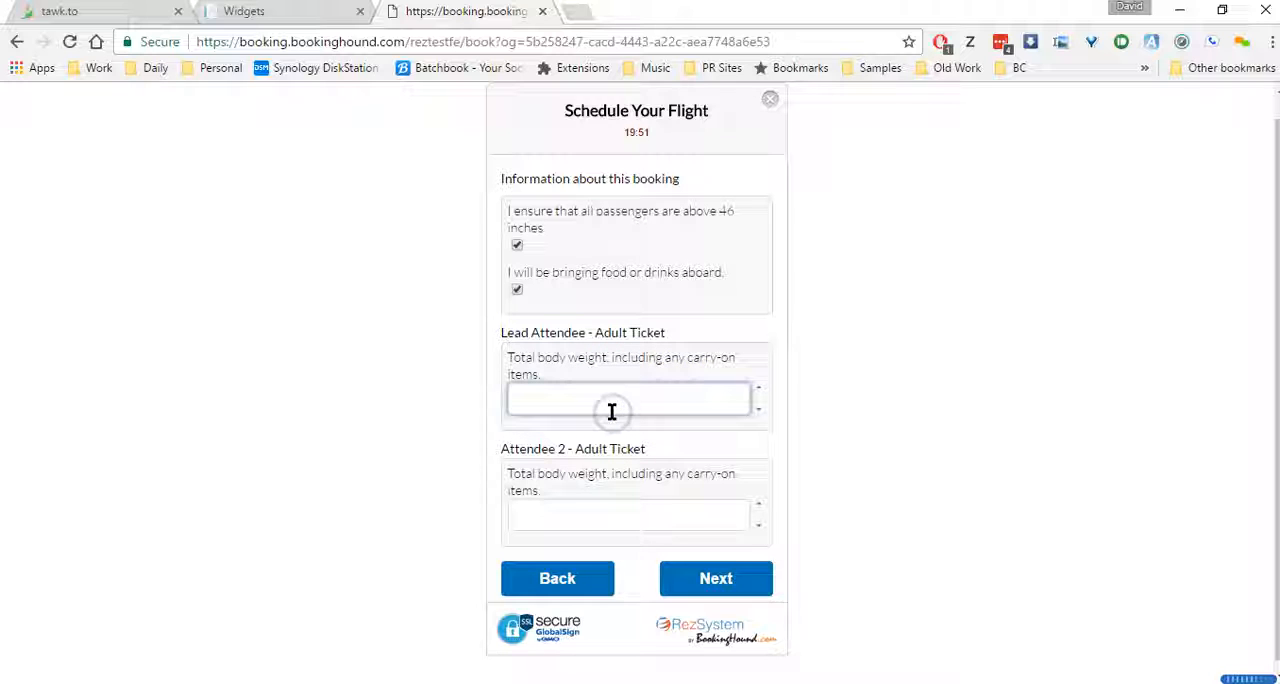
text(145)
click(588, 529)
text(156)
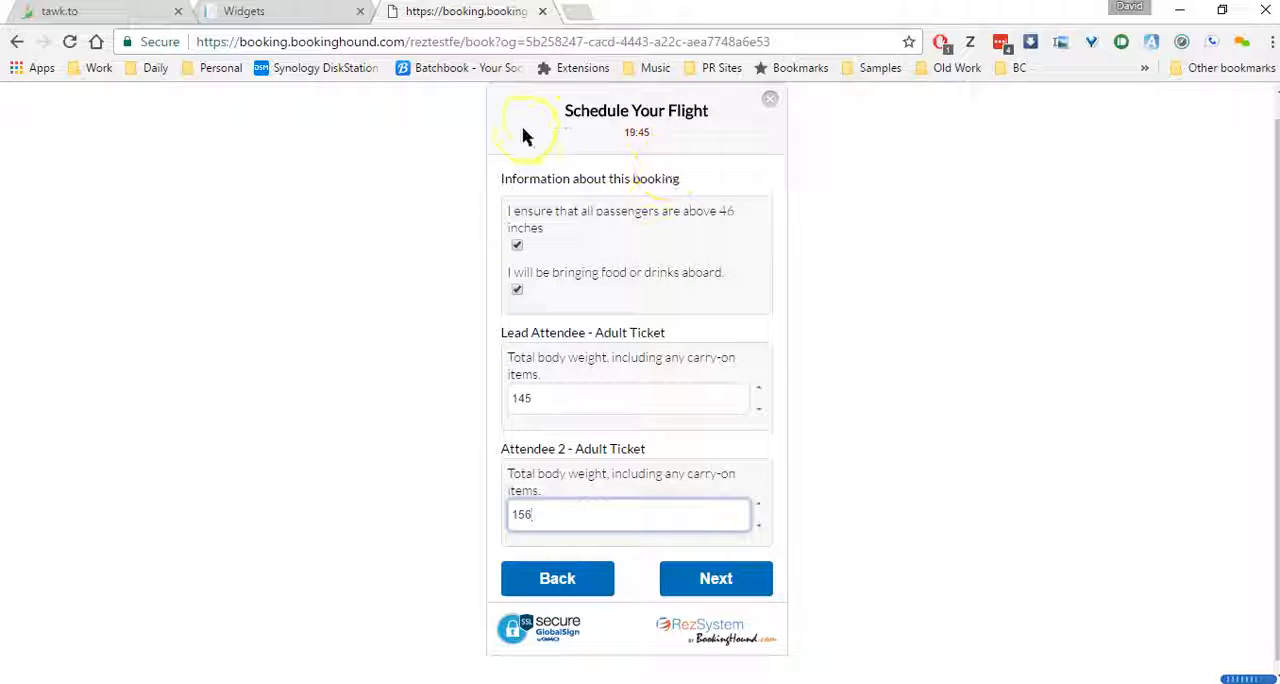
Submit the booking information, continue past the basket to the customer information form, and highlight the Surname label
click(718, 578)
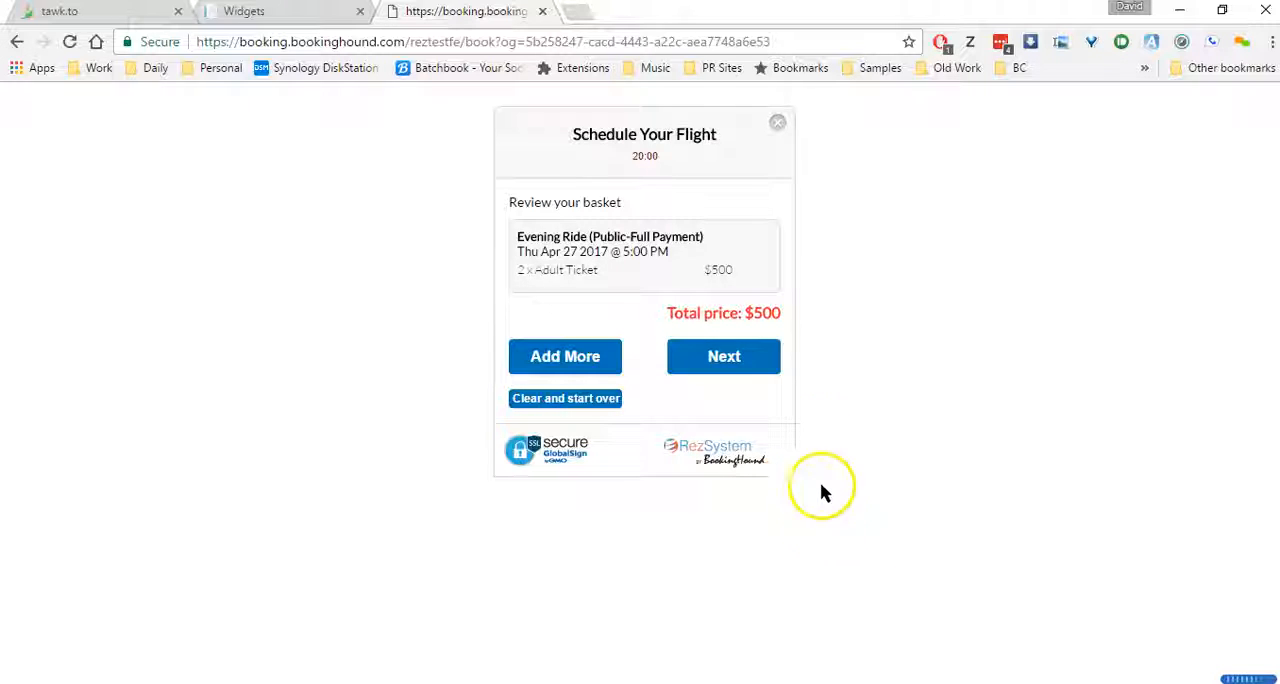
click(755, 366)
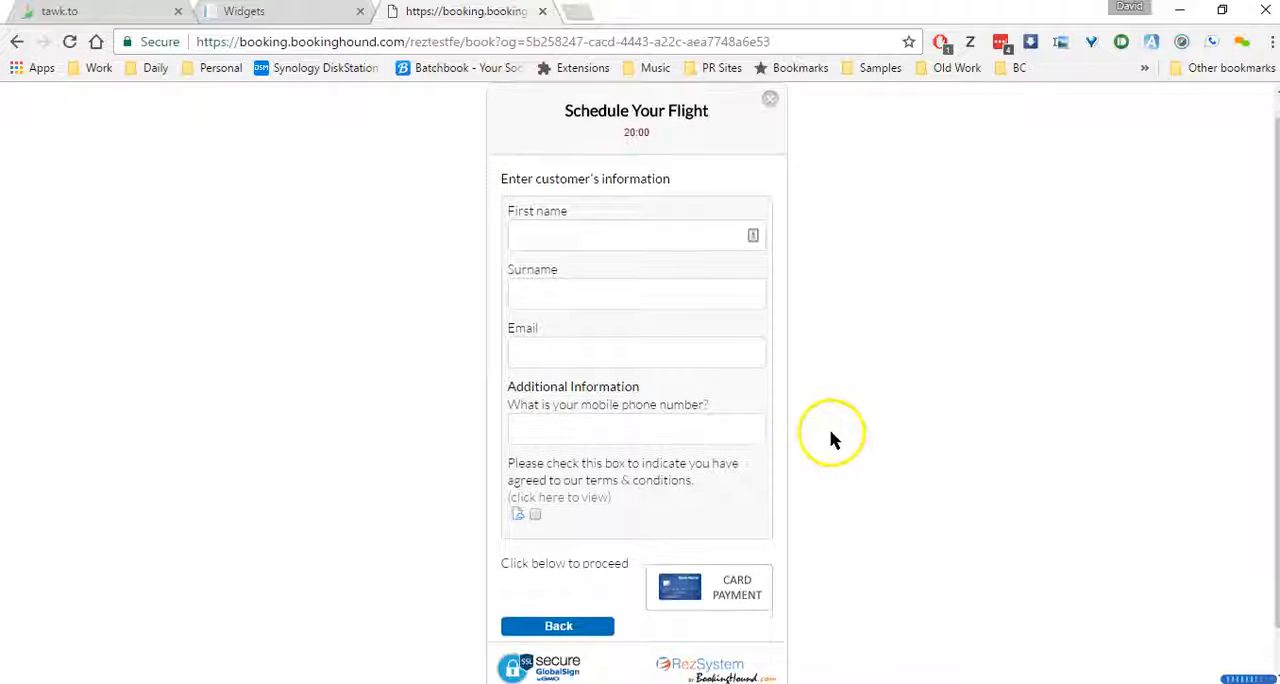
drag(507, 268, 548, 271)
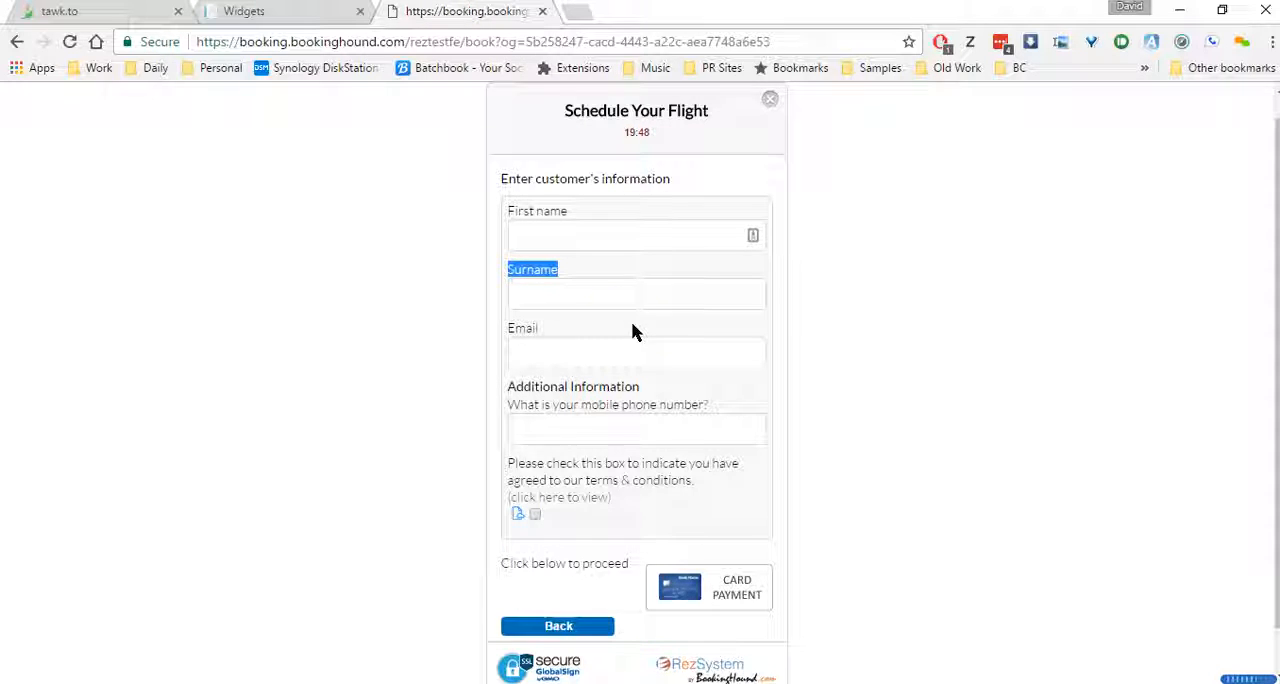
Return to the admin browser tab and open the text settings in the site widgets' advanced options
click(328, 11)
scroll(674, 457, up, 3)
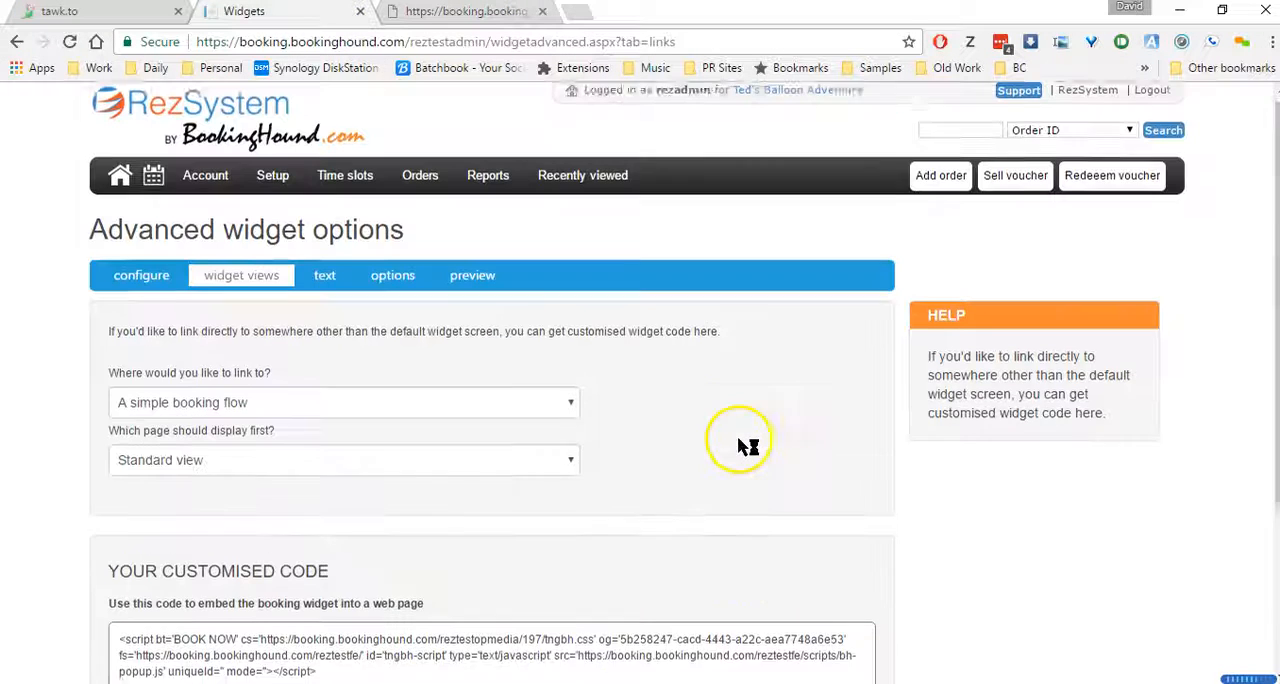
mouse_move(200, 181)
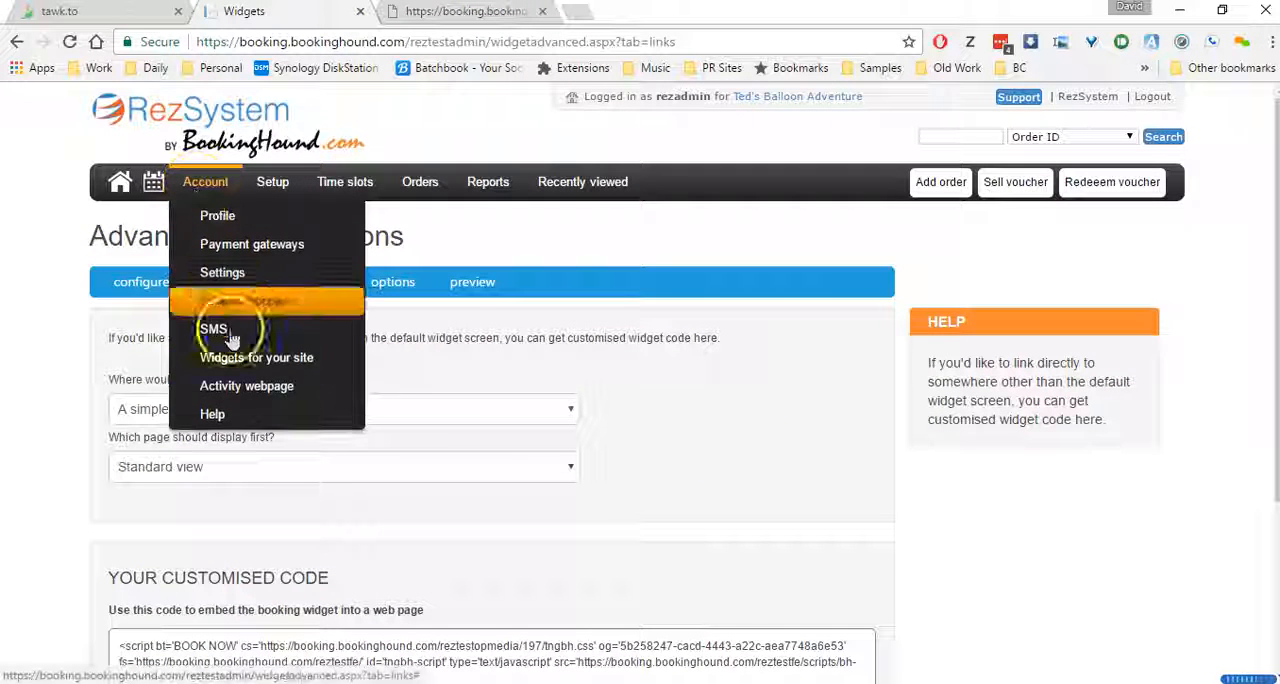
click(256, 357)
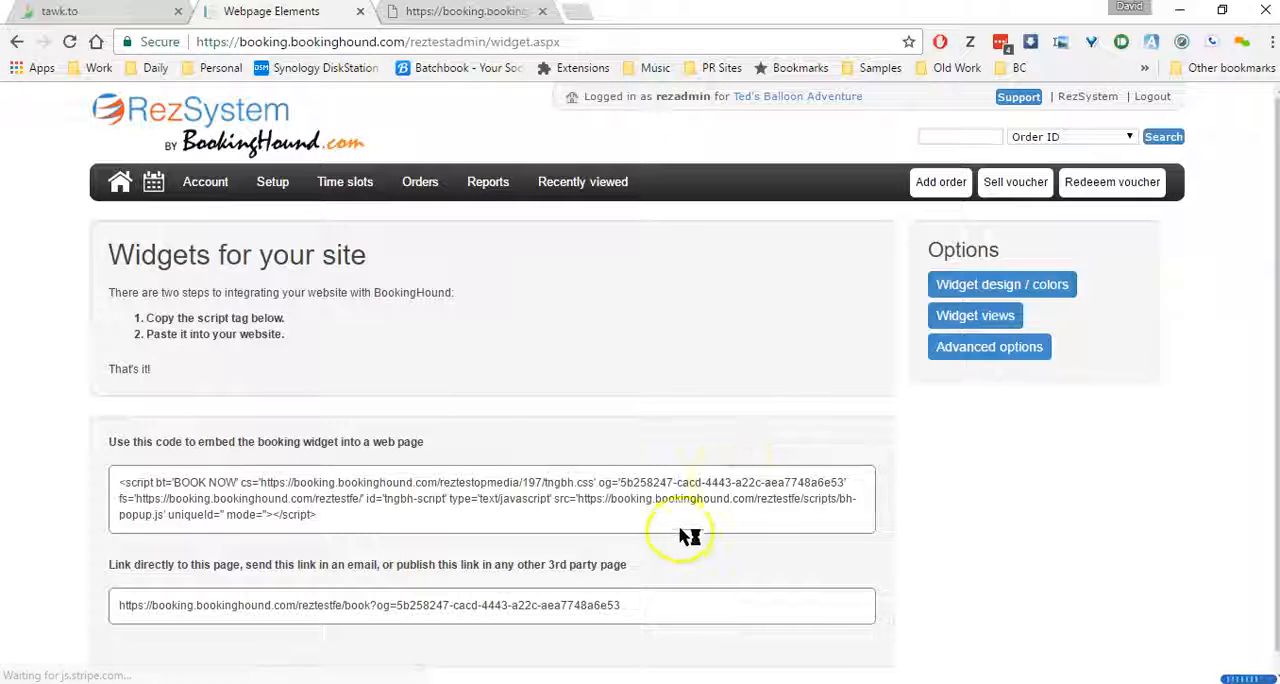
click(967, 356)
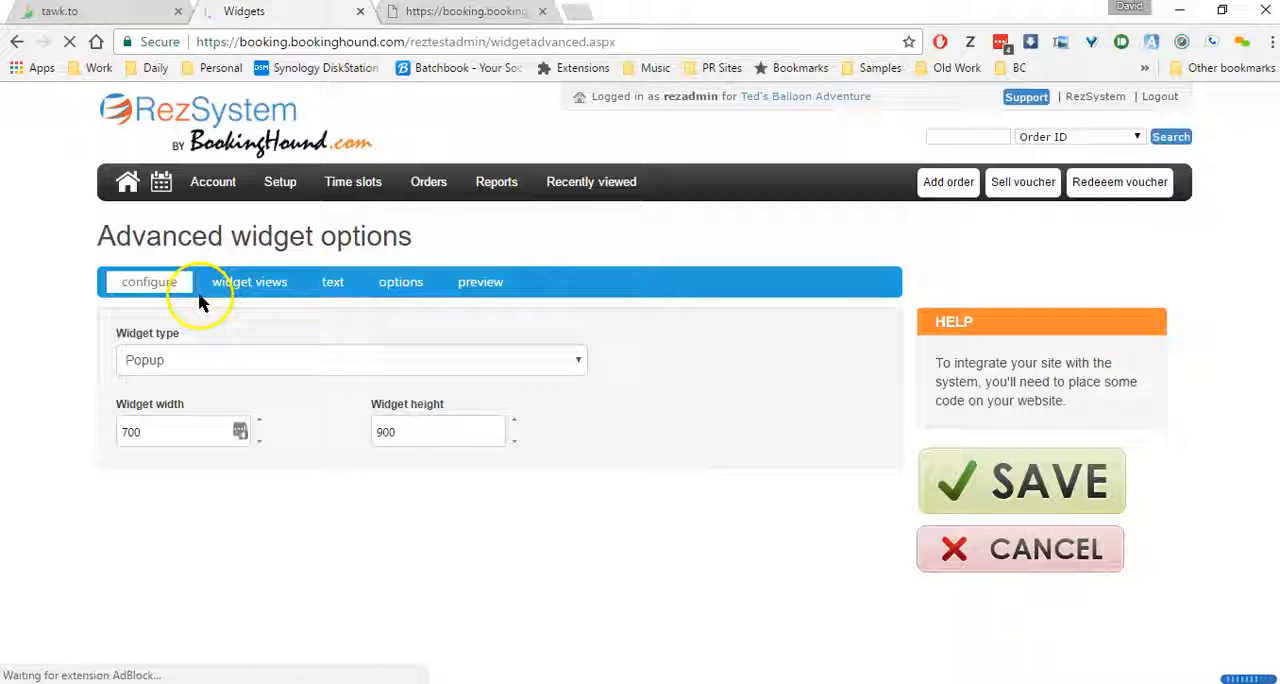
click(334, 285)
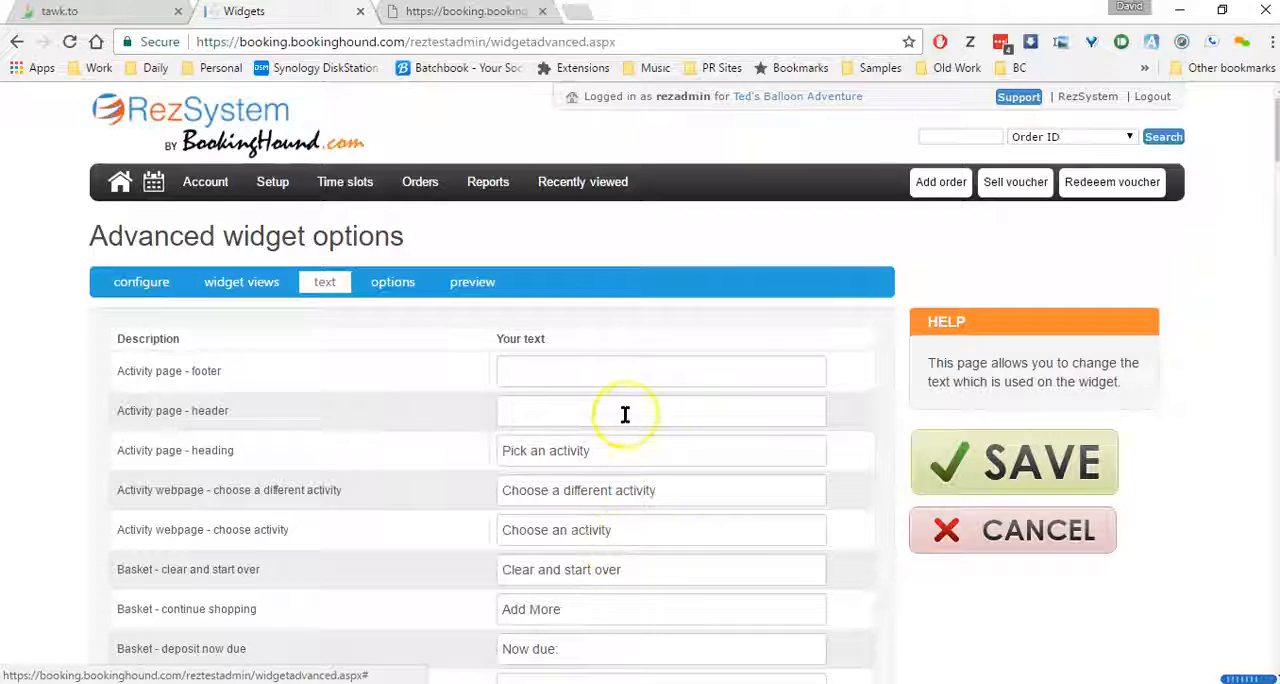
Review the list of customisable widget texts, including the customer details labels and error messages
scroll(623, 400, down, 4)
scroll(623, 400, down, 6)
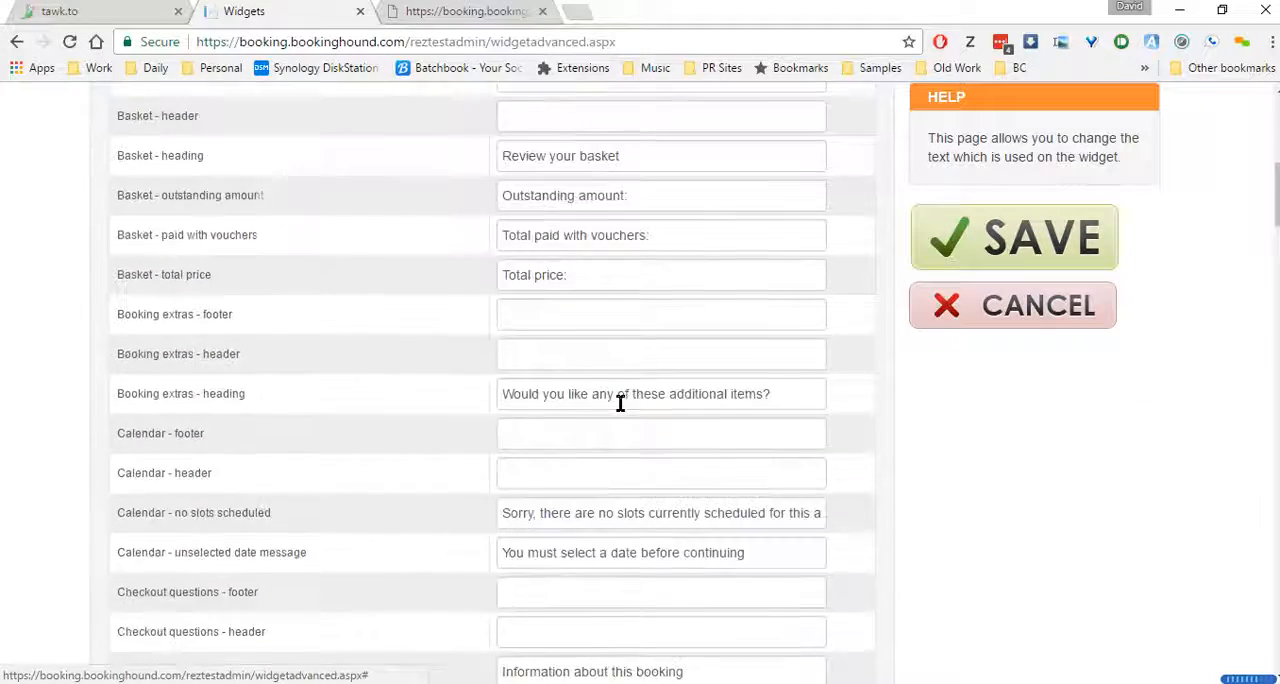
scroll(620, 402, down, 4)
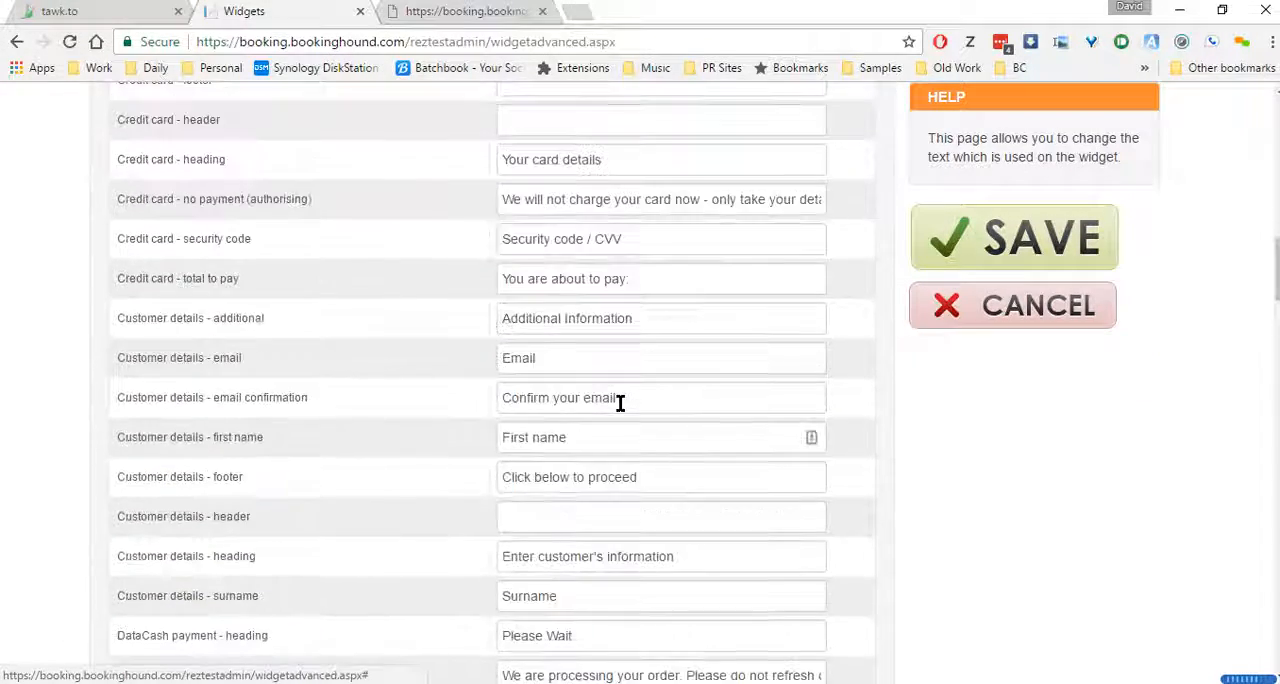
scroll(620, 402, down, 2)
scroll(620, 402, down, 1)
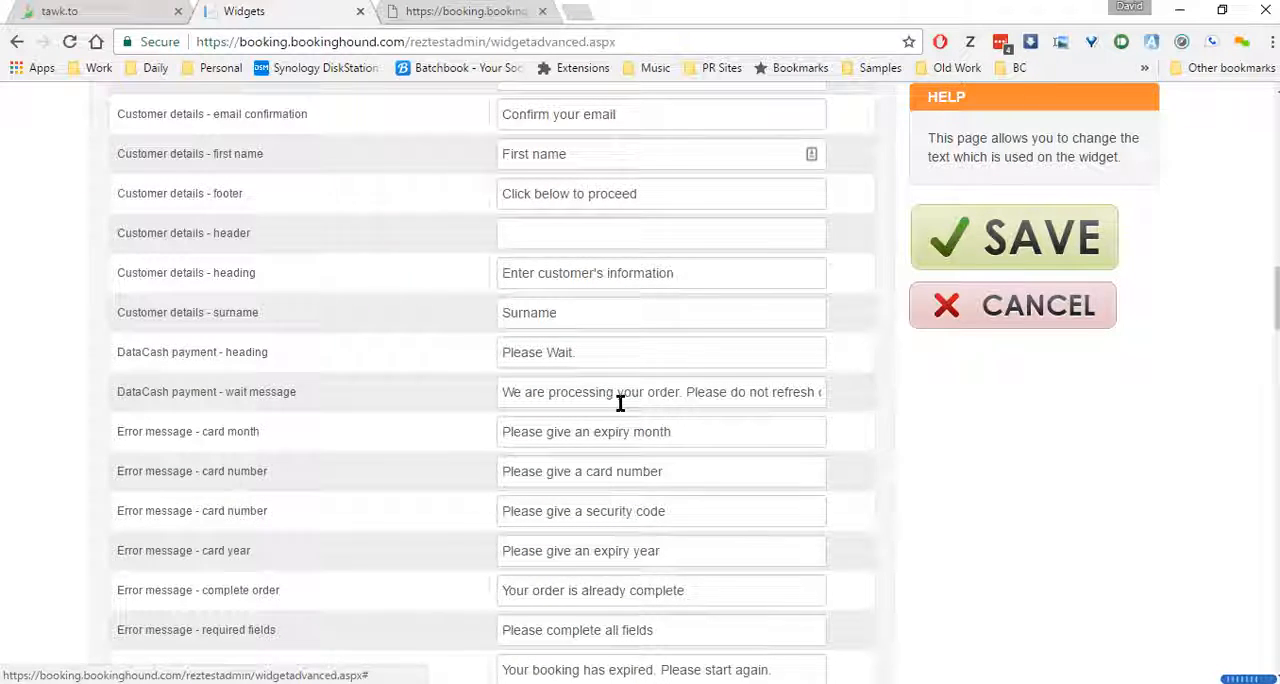
scroll(620, 402, up, 18)
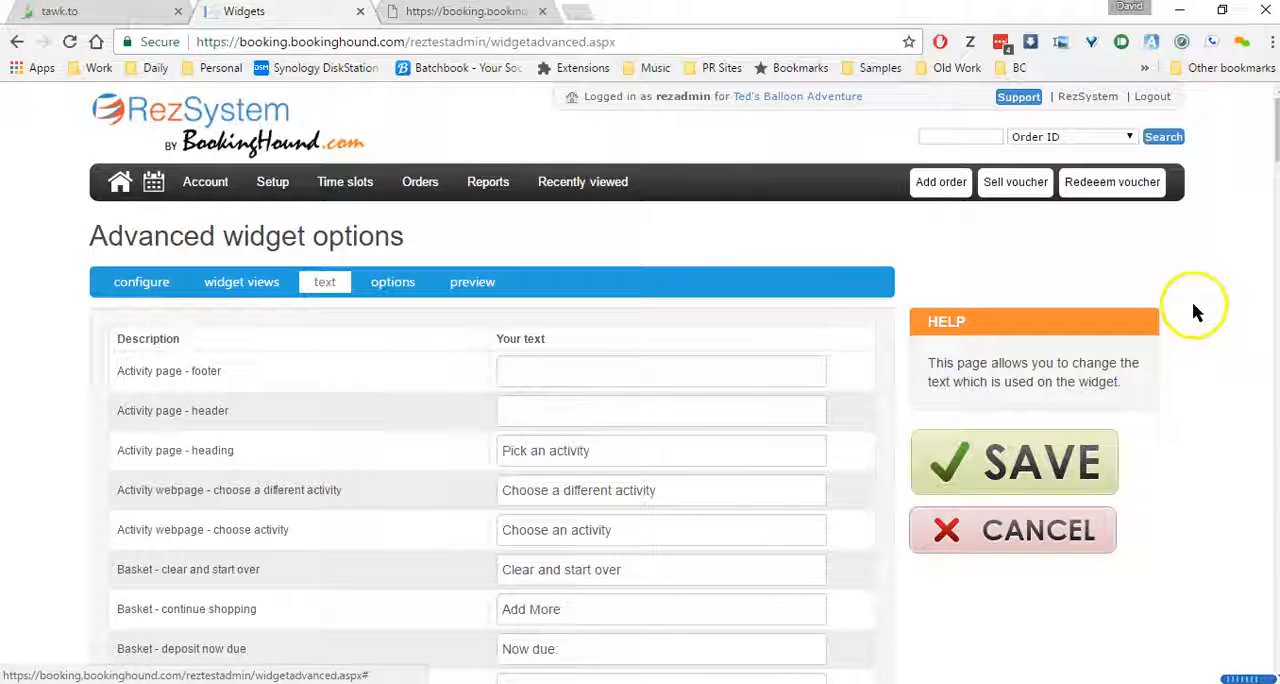
Search the widget text settings page for "surna"
click(735, 411)
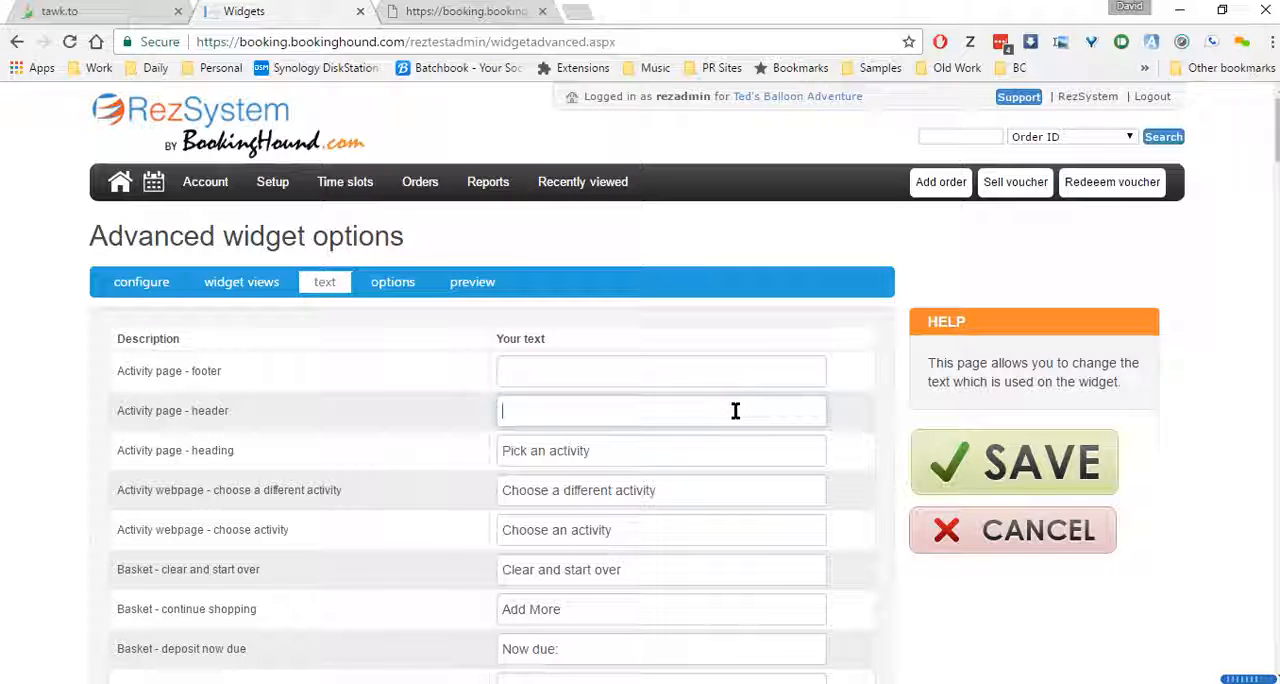
key(ctrl+f)
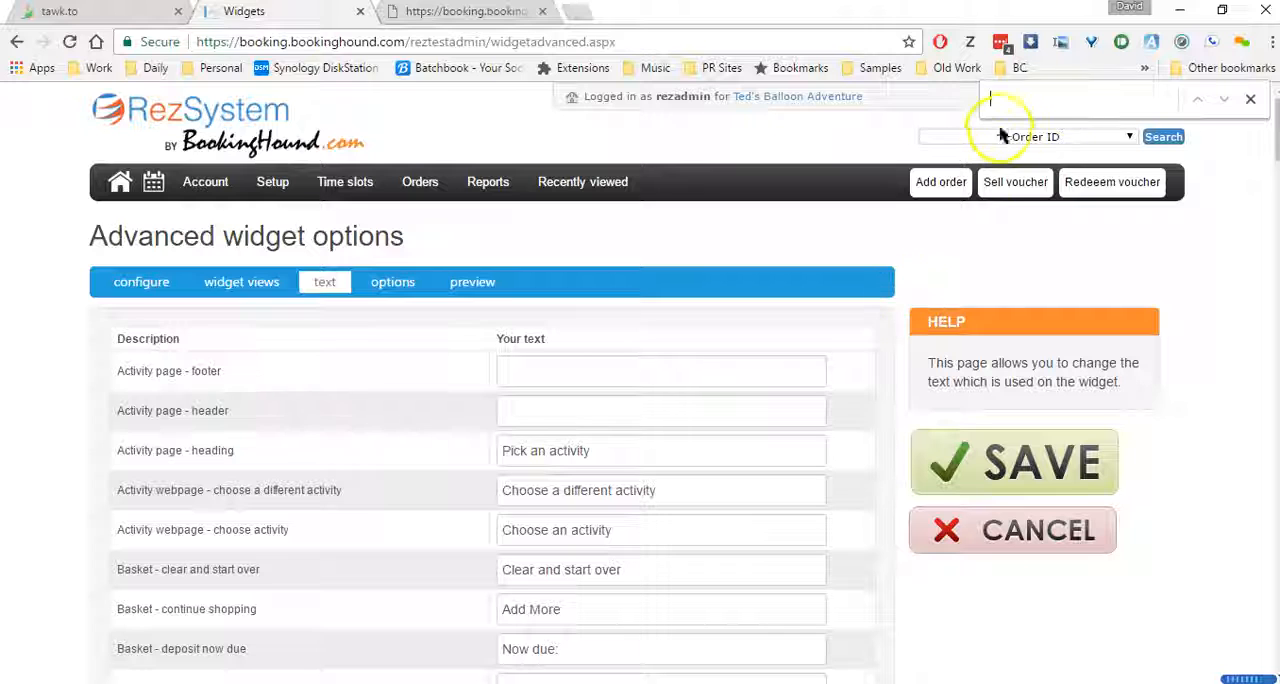
click(1058, 105)
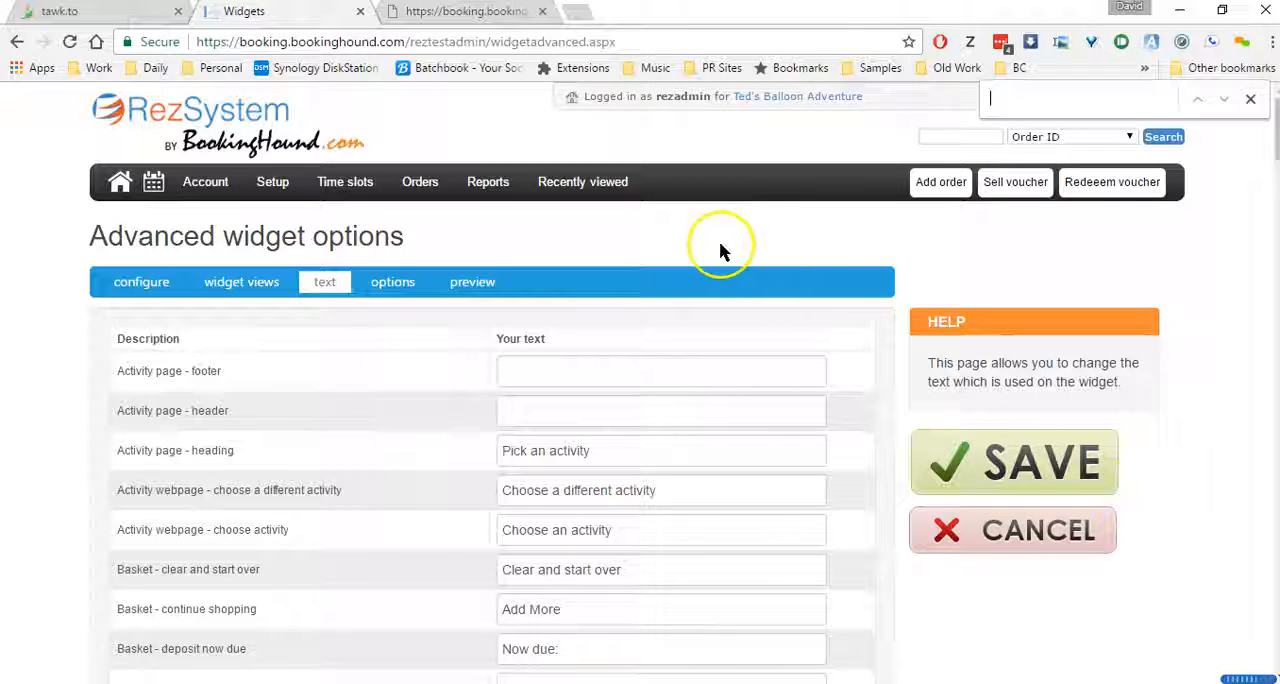
click(1003, 106)
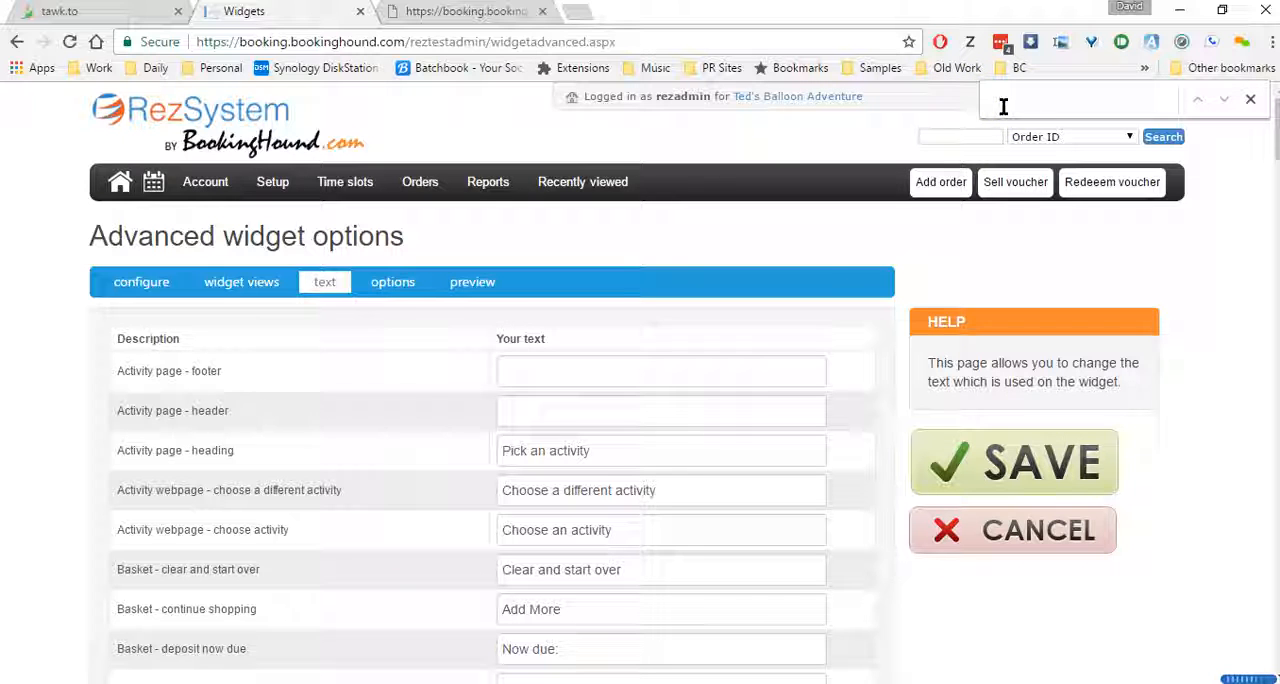
text(surna)
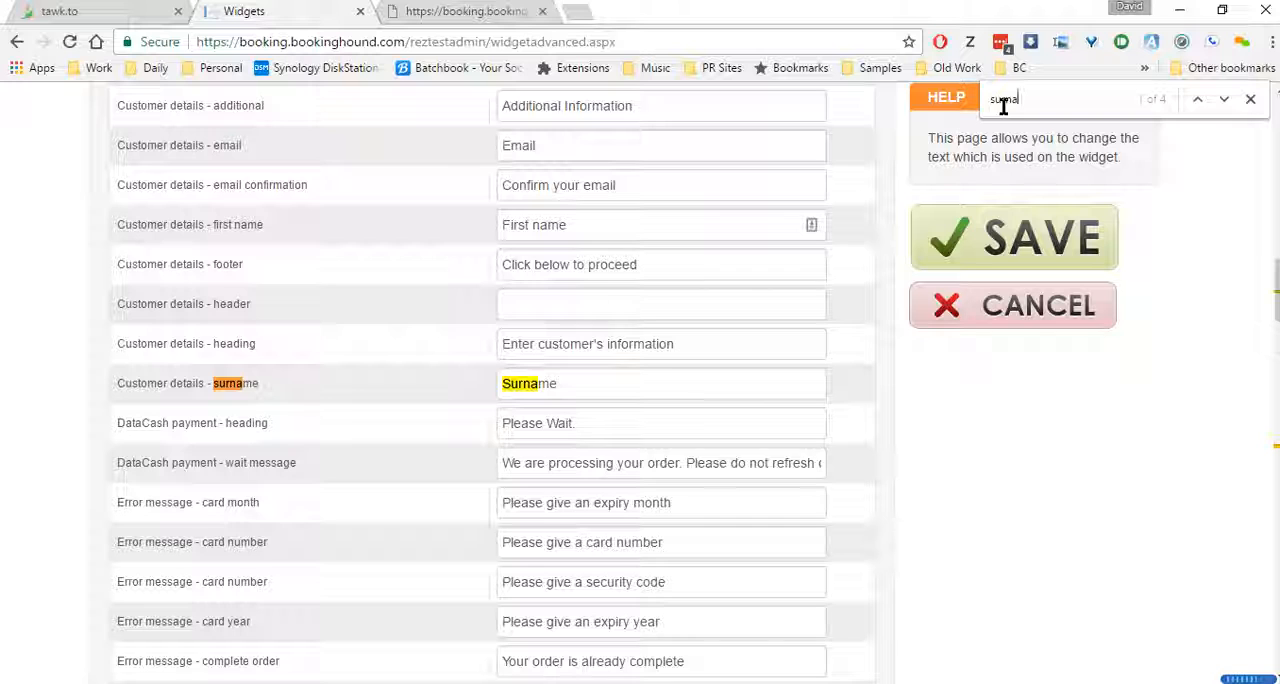
Change the customer details surname text to "Last Name"
drag(594, 381, 487, 387)
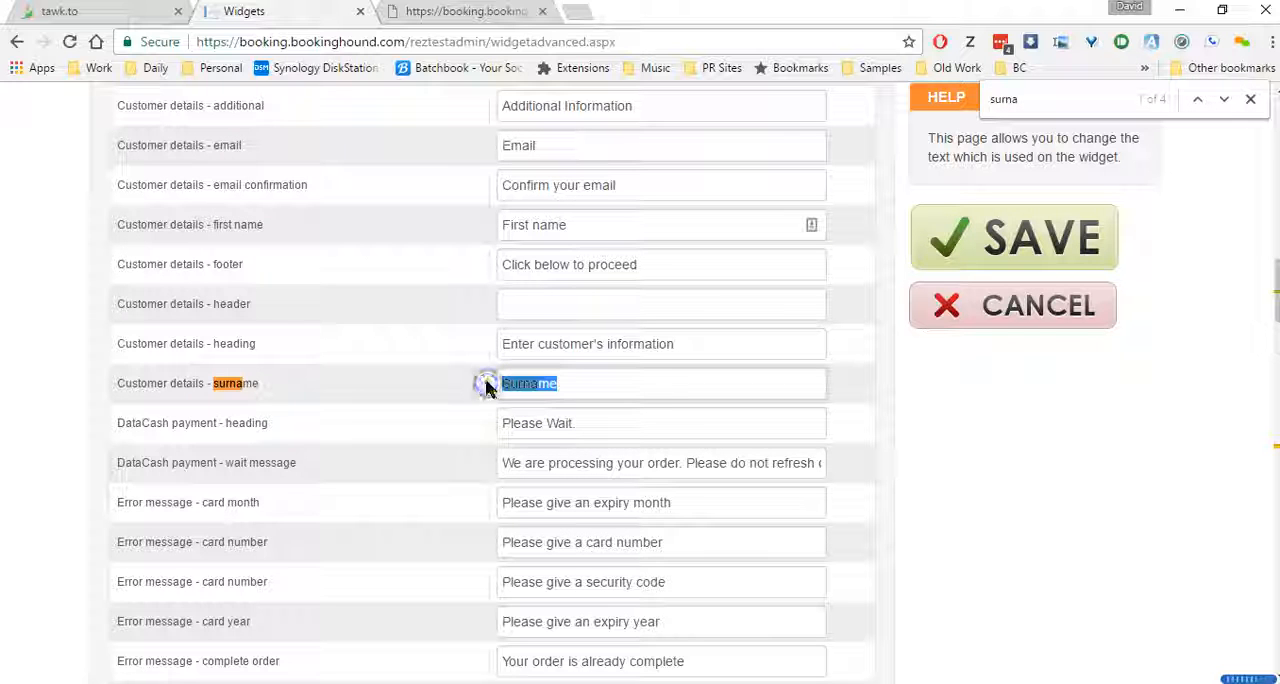
text(Last N)
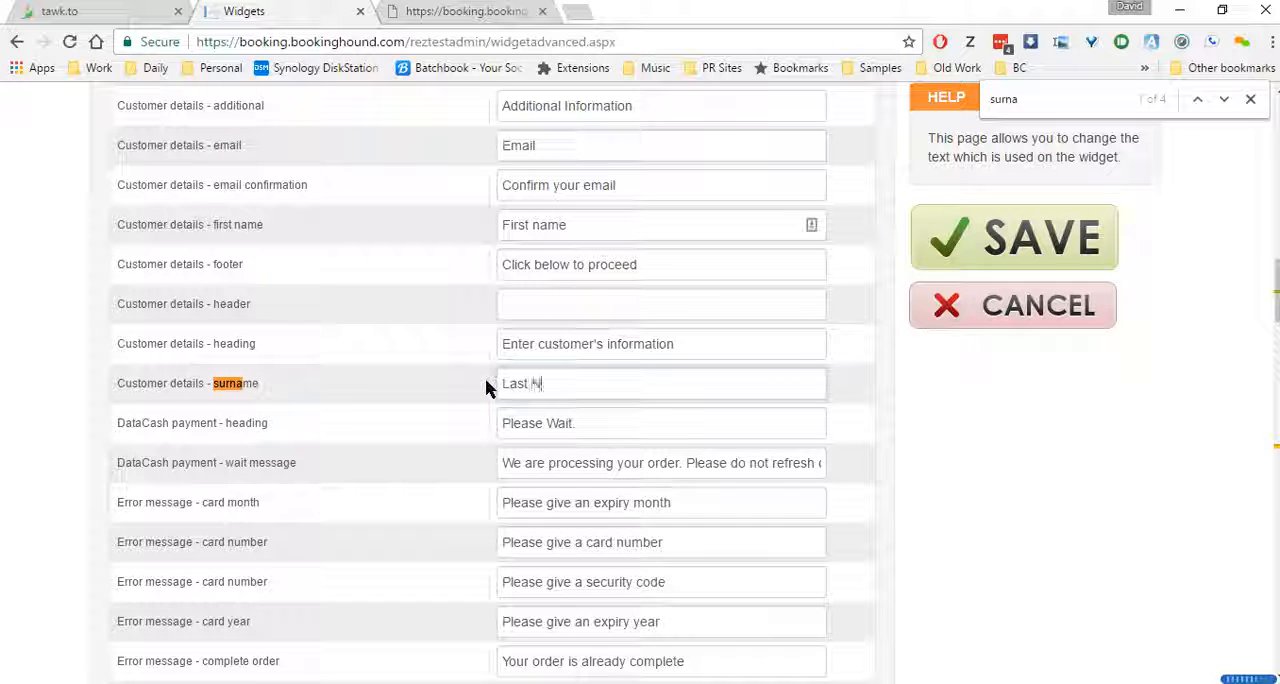
text(ame)
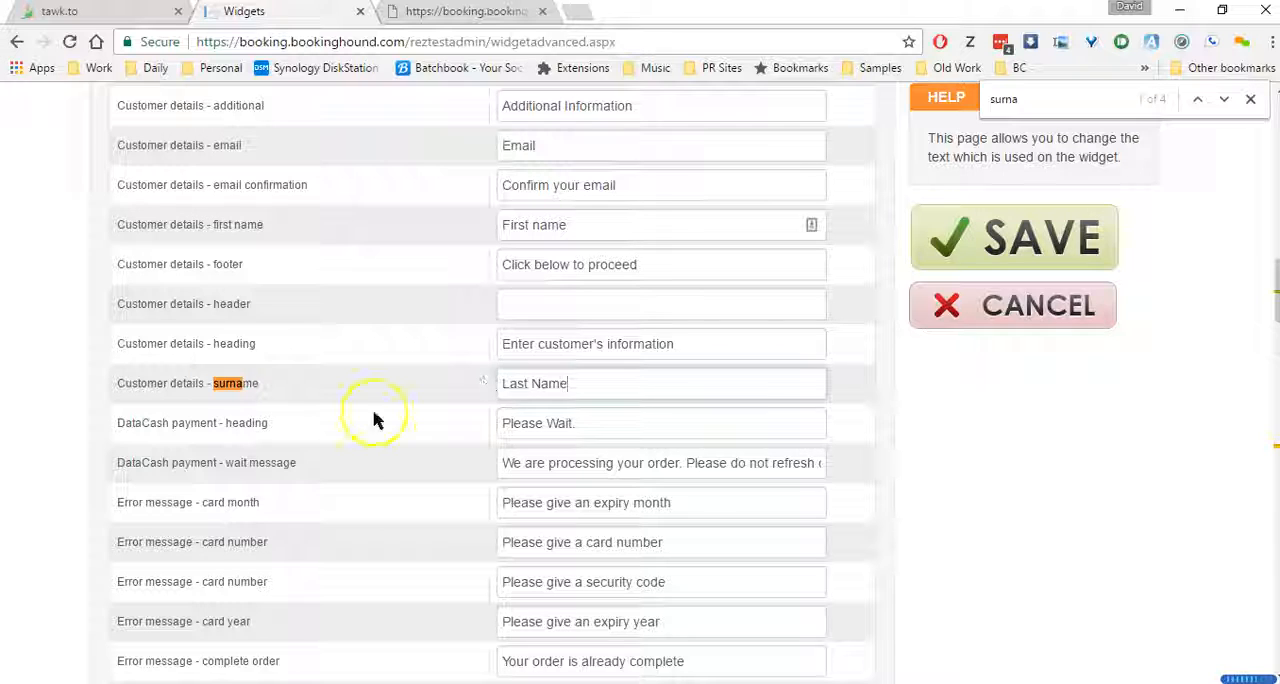
click(670, 376)
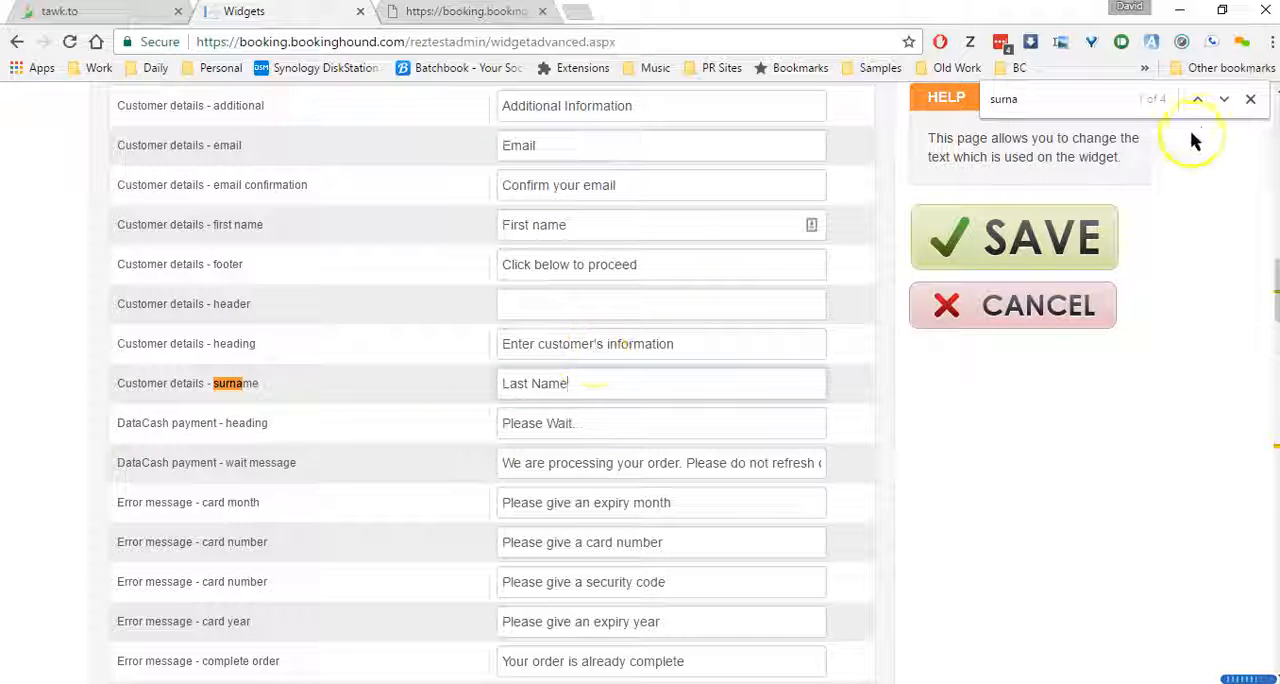
Go to the next surname match, change the voucher recipient surname text to "Recipient's Last Name", and check for further matches
click(1224, 99)
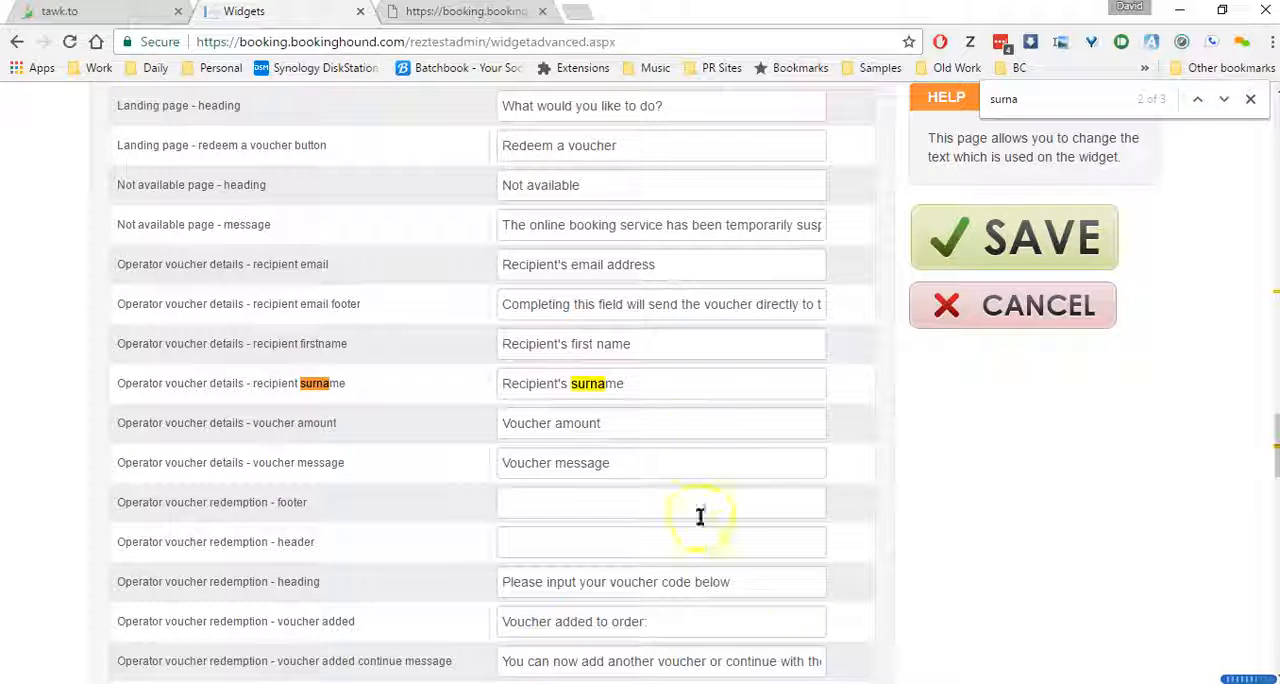
click(613, 386)
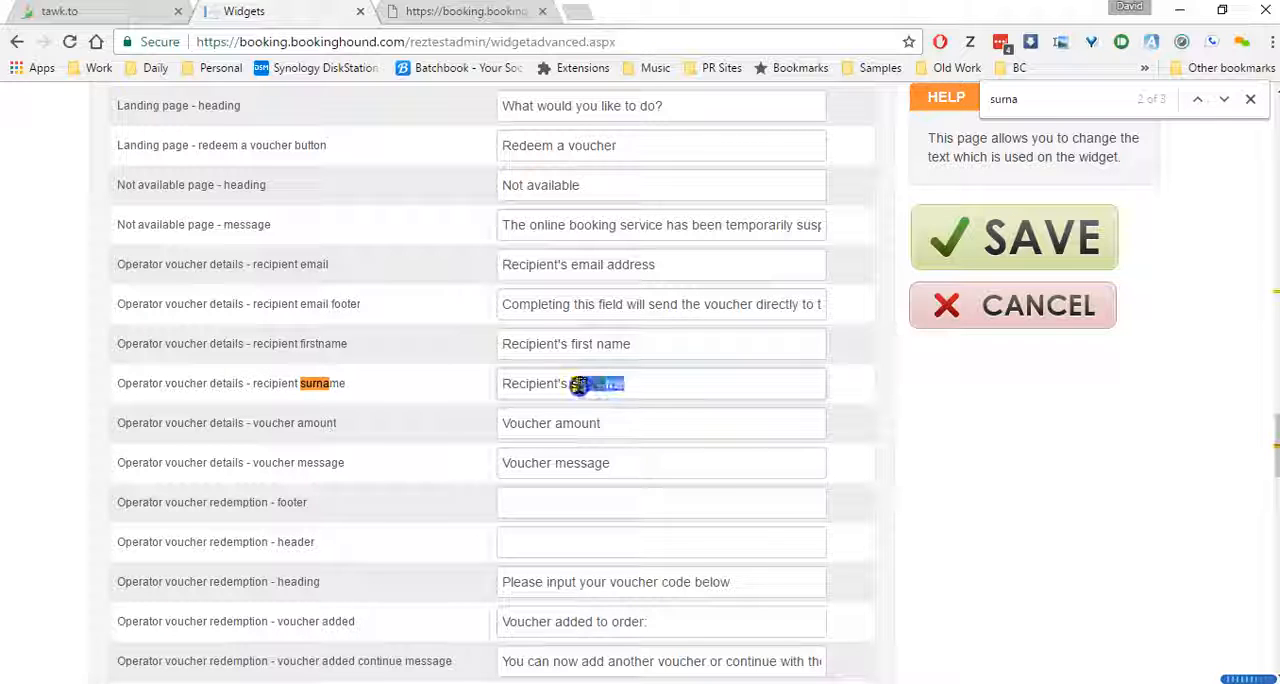
text(last Name)
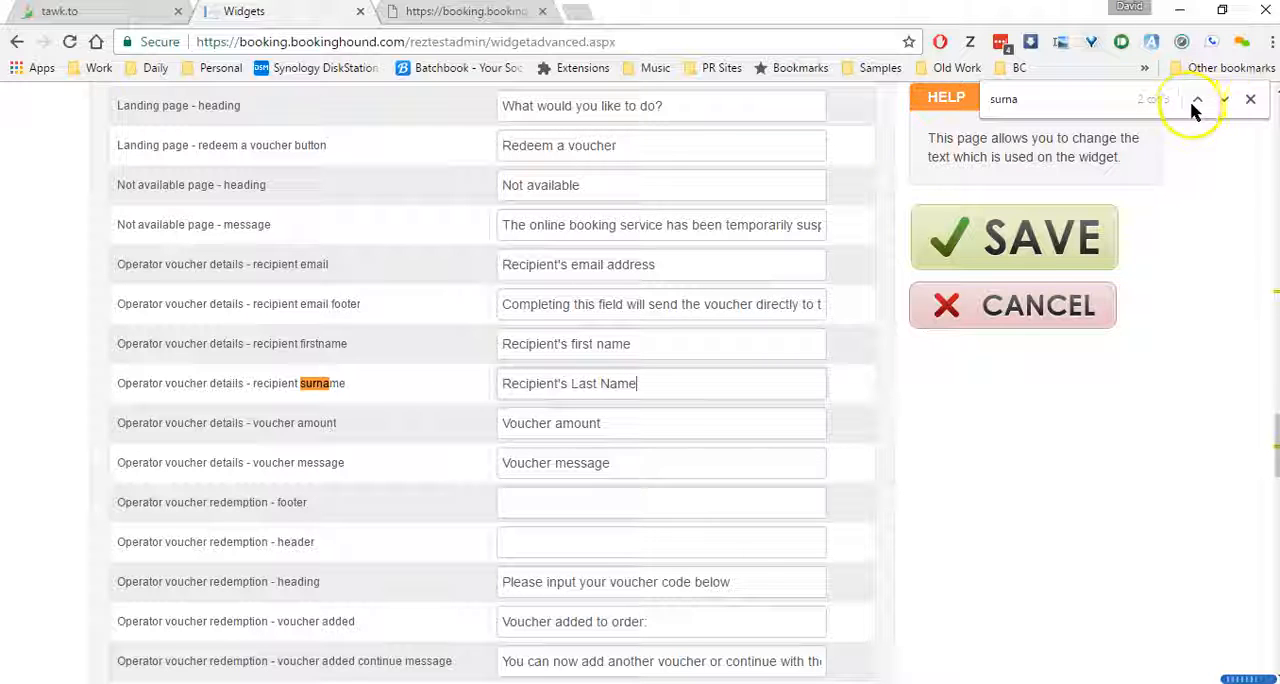
click(1223, 99)
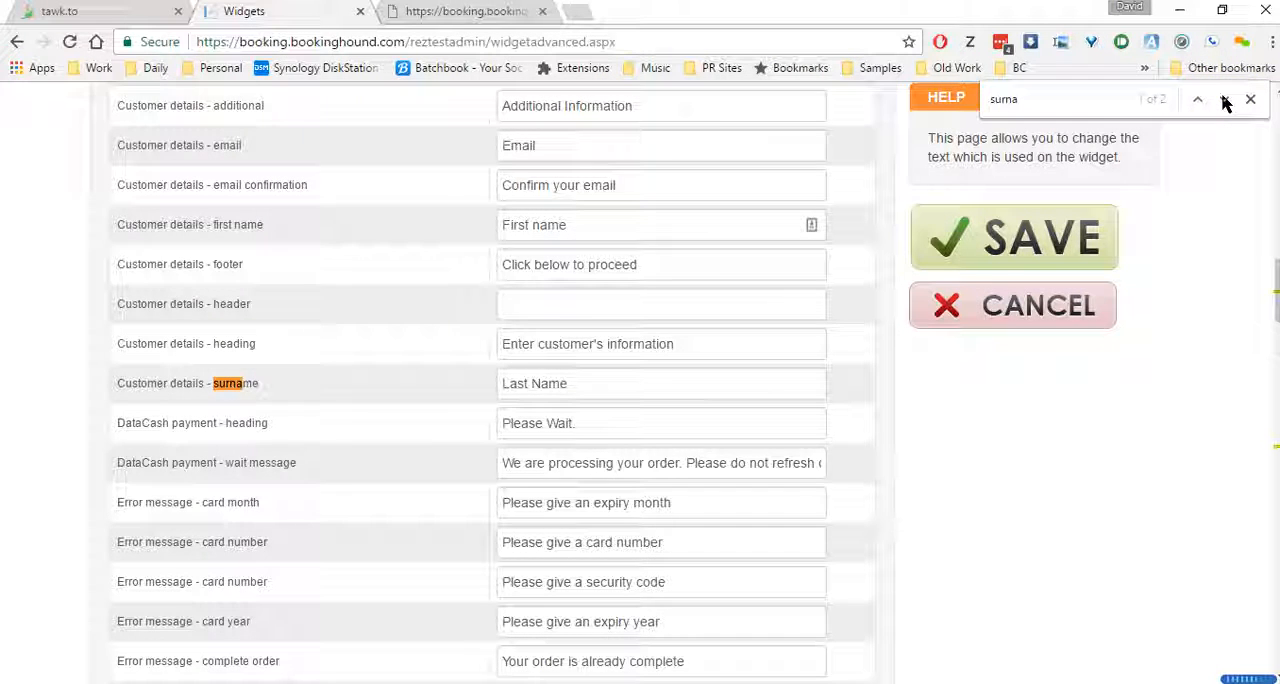
Reword the credit card expiry label to refer to the card's expiration date, and save the widget texts
scroll(872, 549, up, 4)
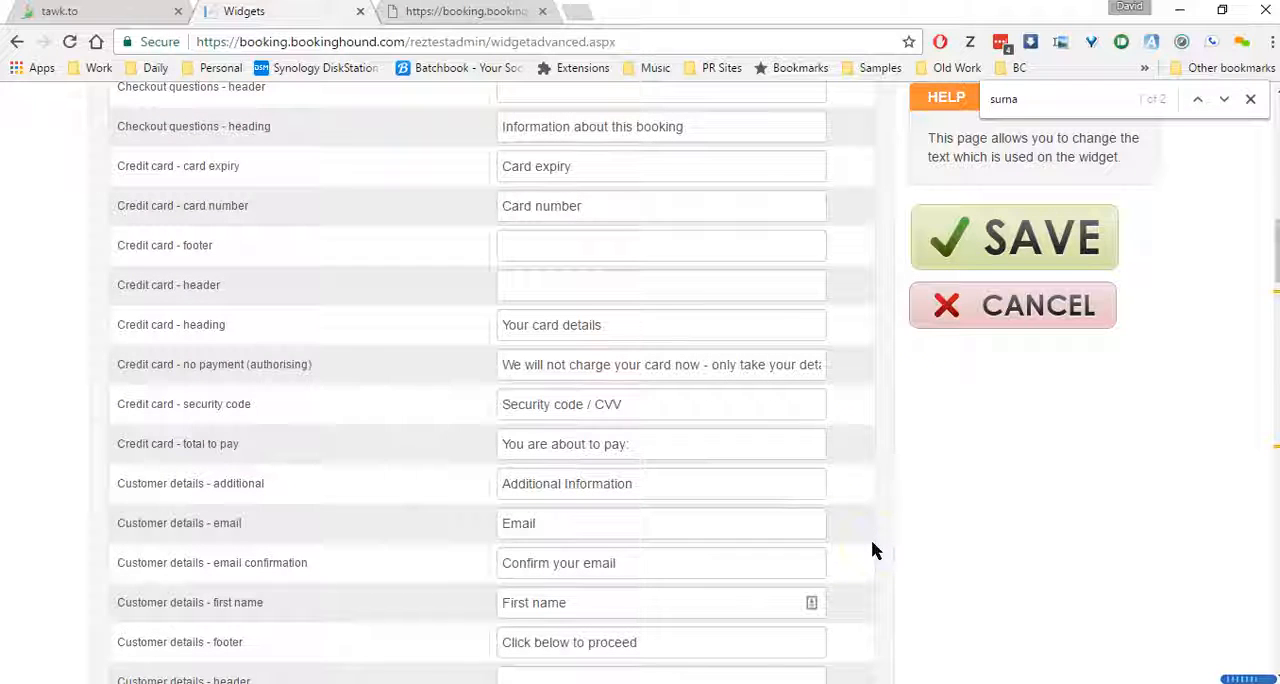
scroll(872, 549, up, 1)
click(606, 256)
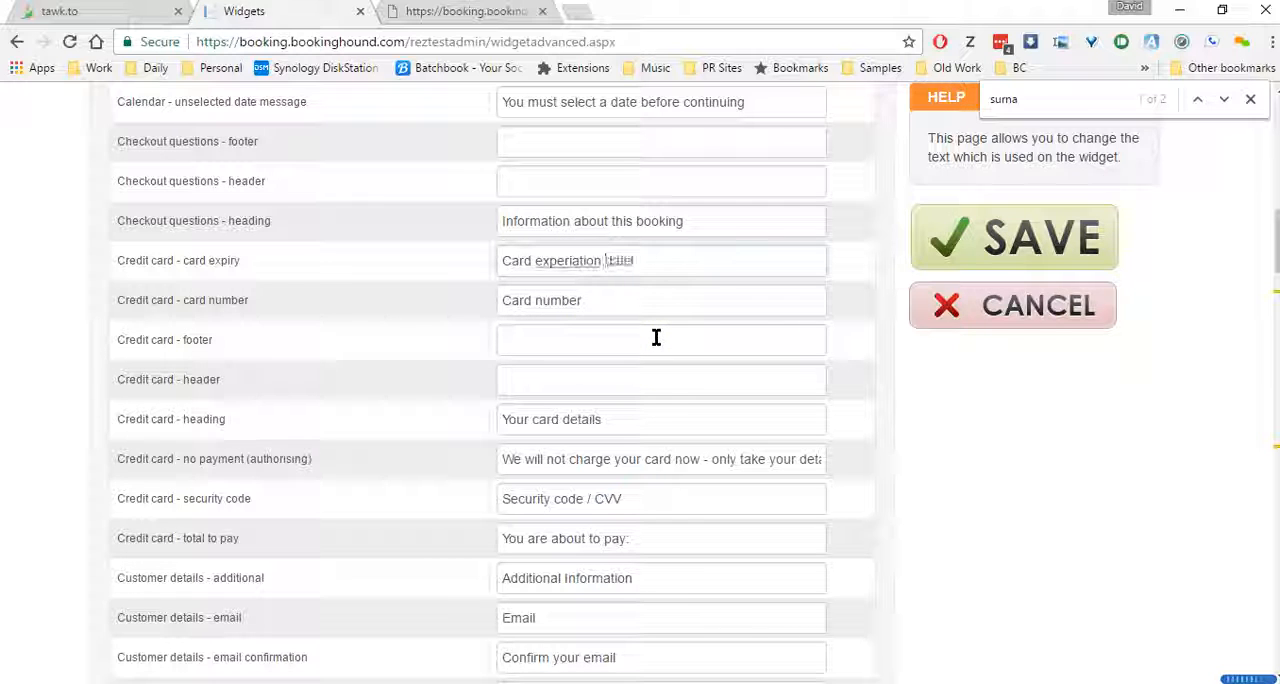
click(573, 266)
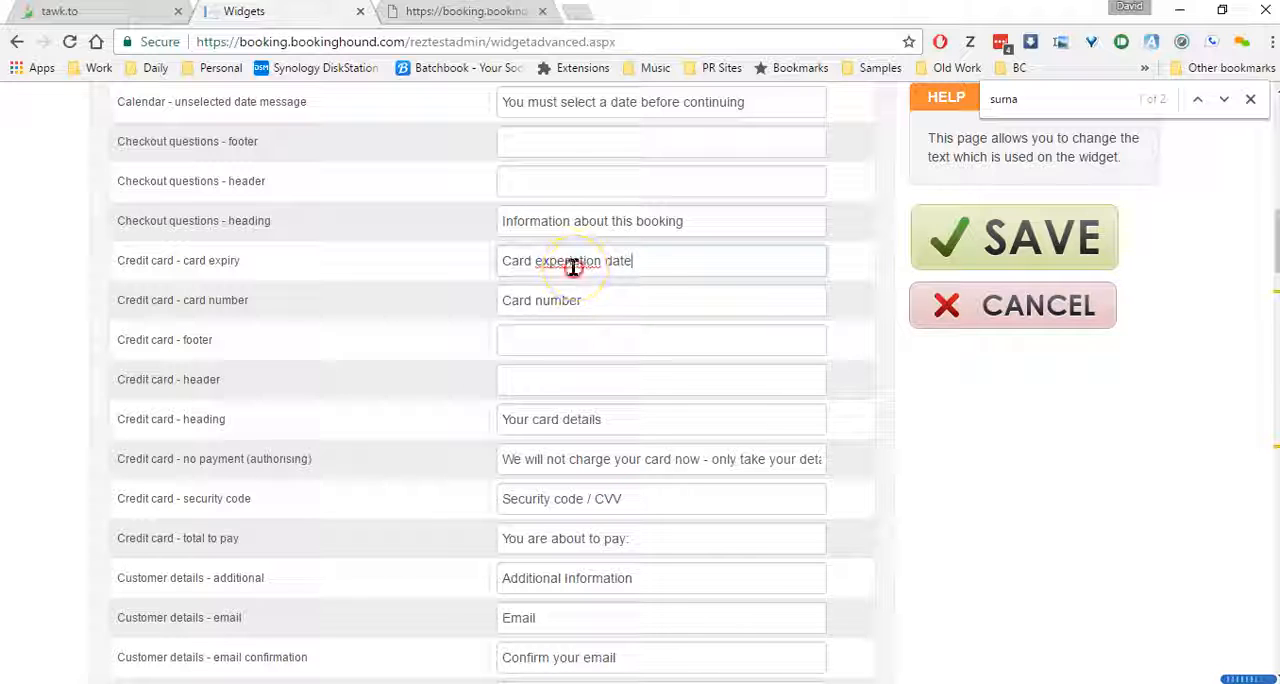
right_click(573, 266)
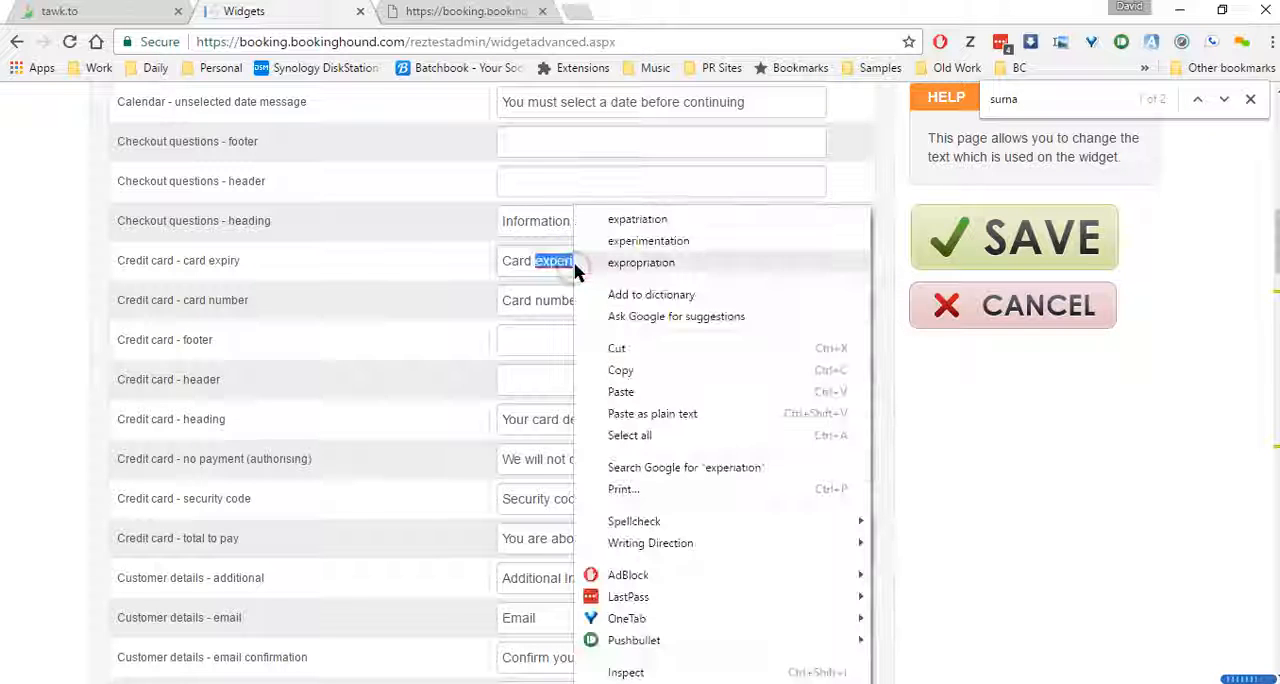
click(679, 226)
click(591, 263)
drag(605, 263, 565, 264)
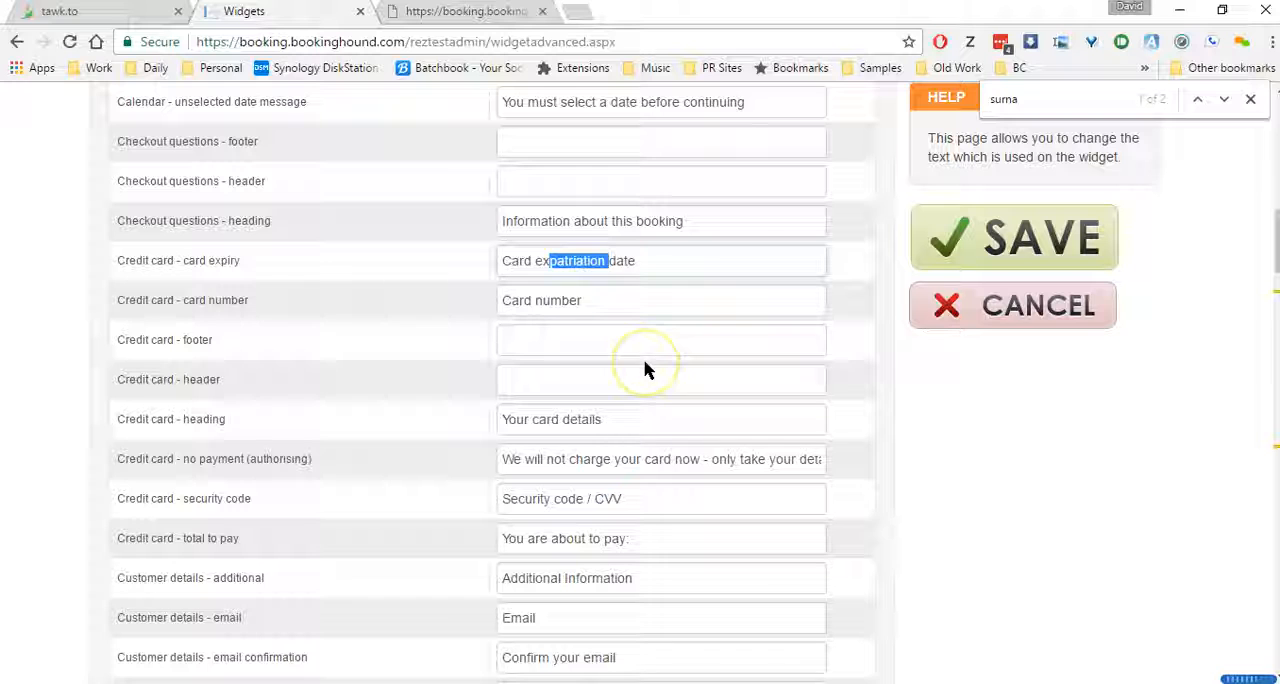
text(pi)
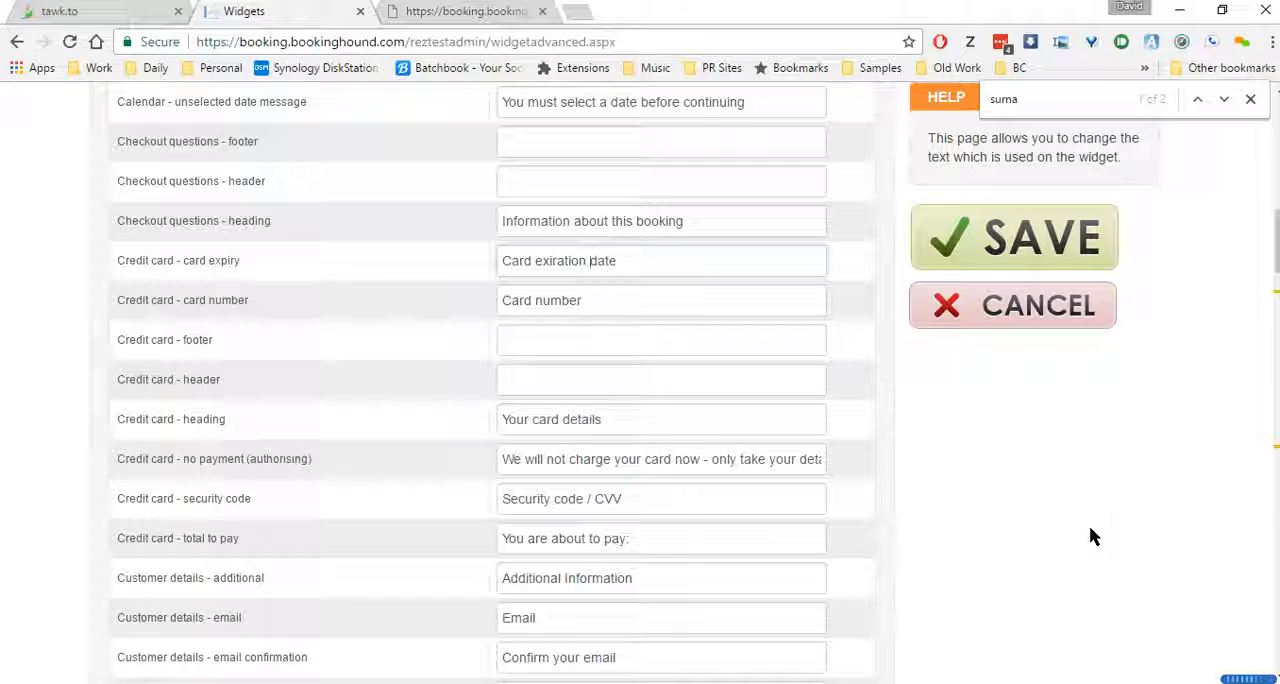
click(1080, 236)
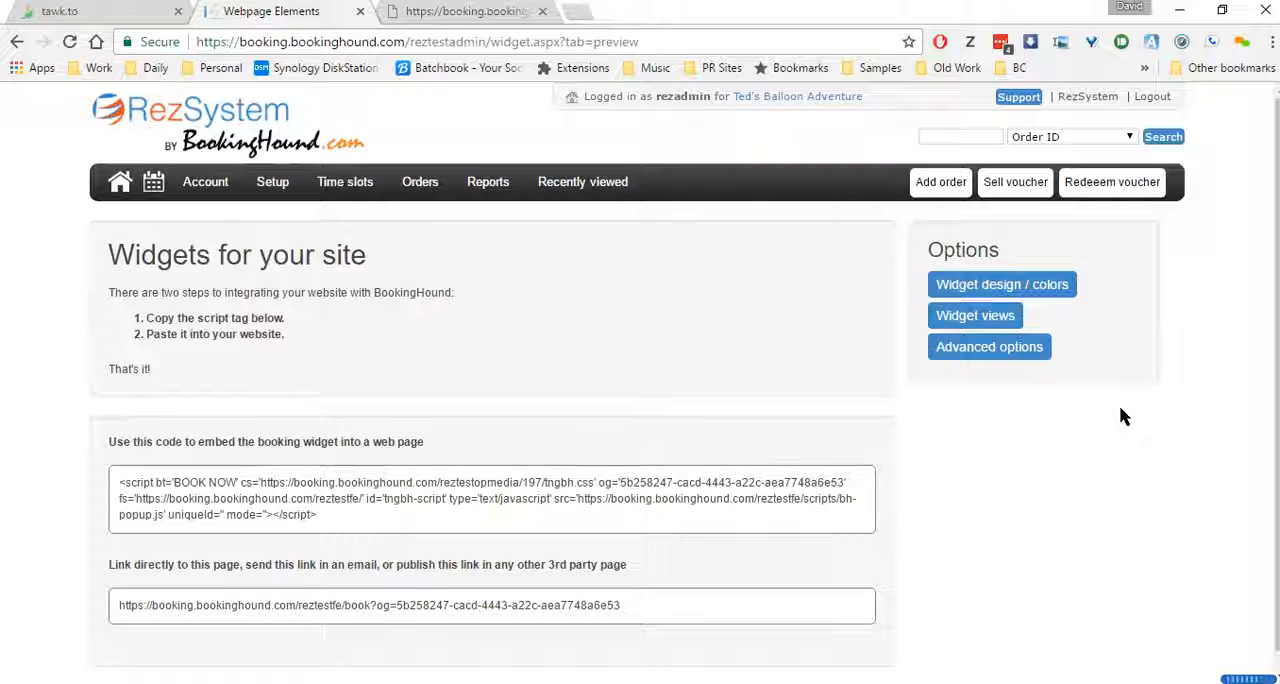
Reopen the advanced widget options and try the Embedded widget type before restoring Popup
click(1005, 358)
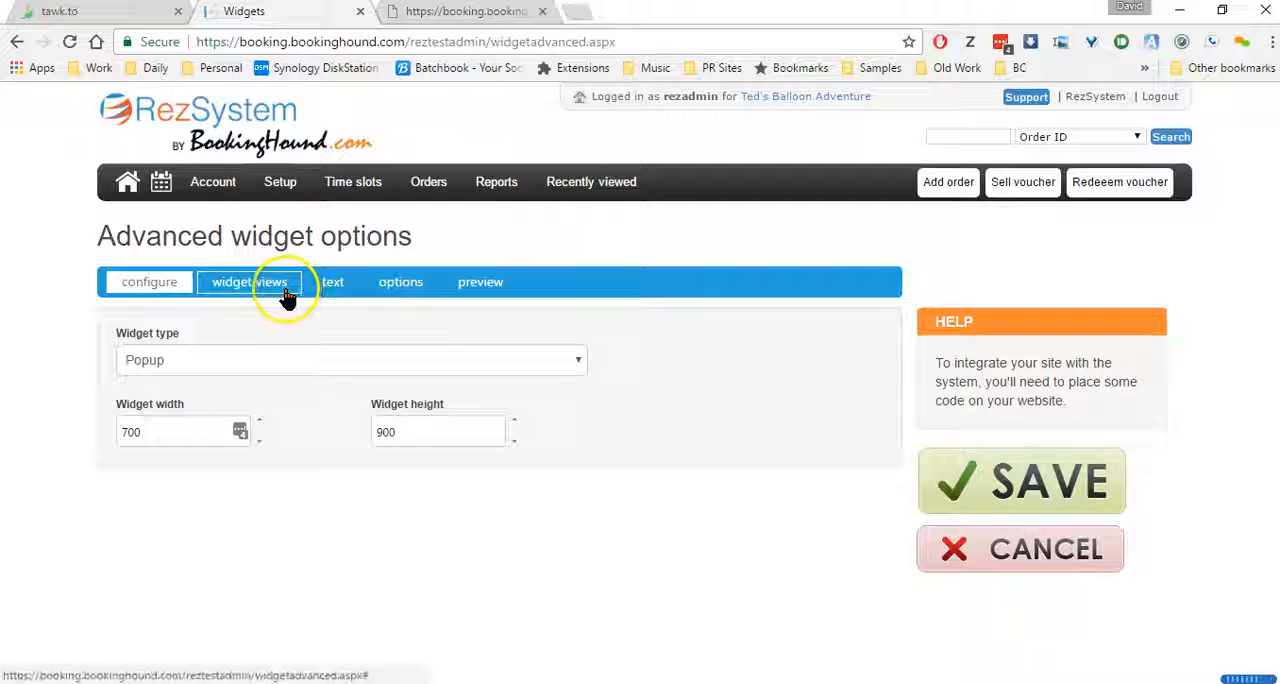
click(340, 368)
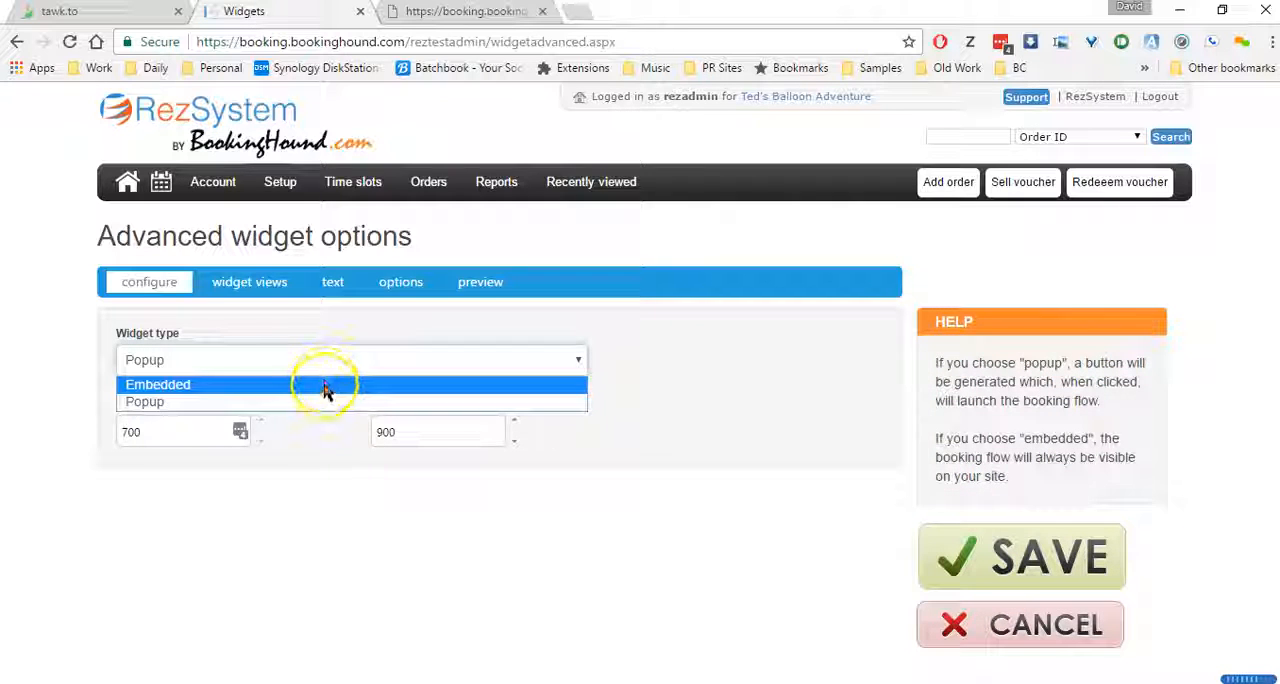
click(330, 384)
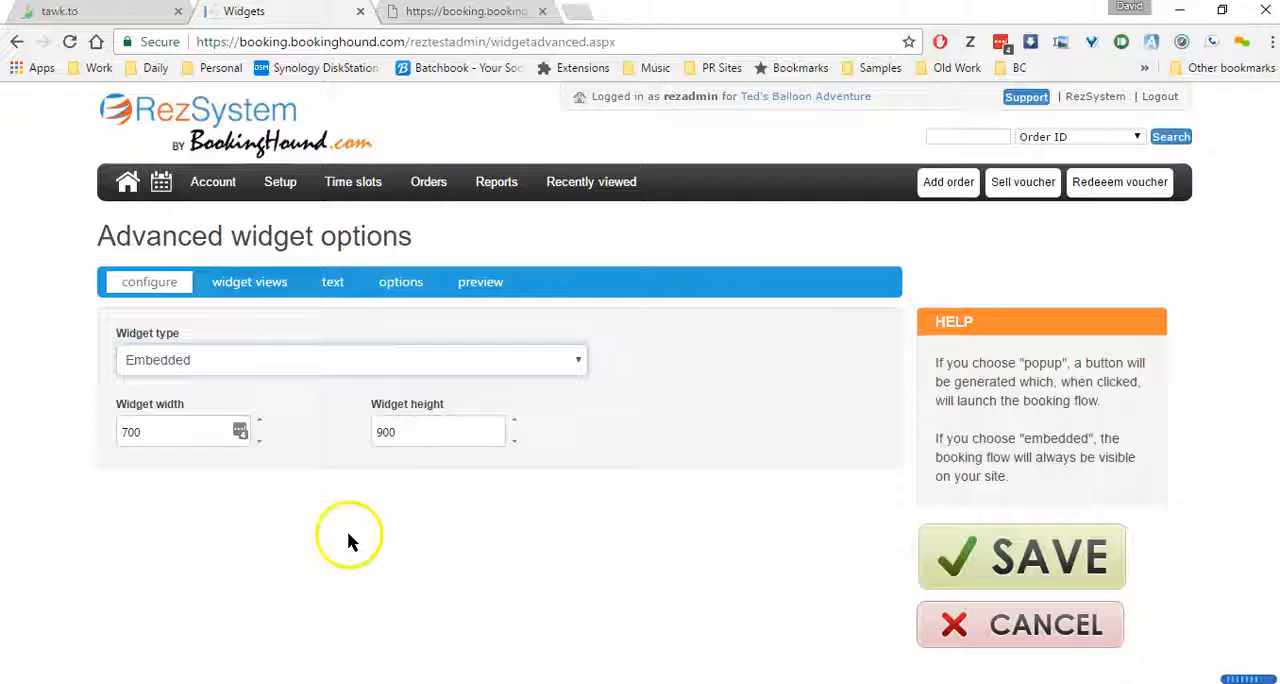
click(328, 364)
click(310, 404)
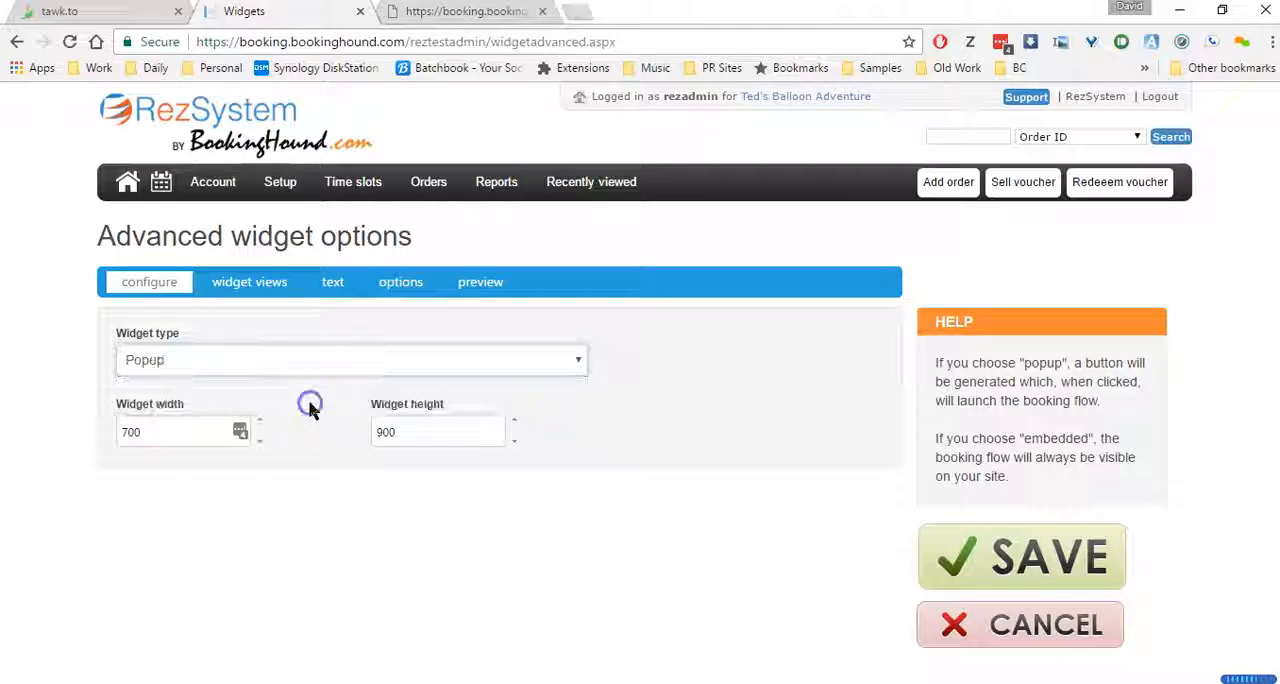
Look through the link destinations offered in the widget views settings without choosing one
click(249, 282)
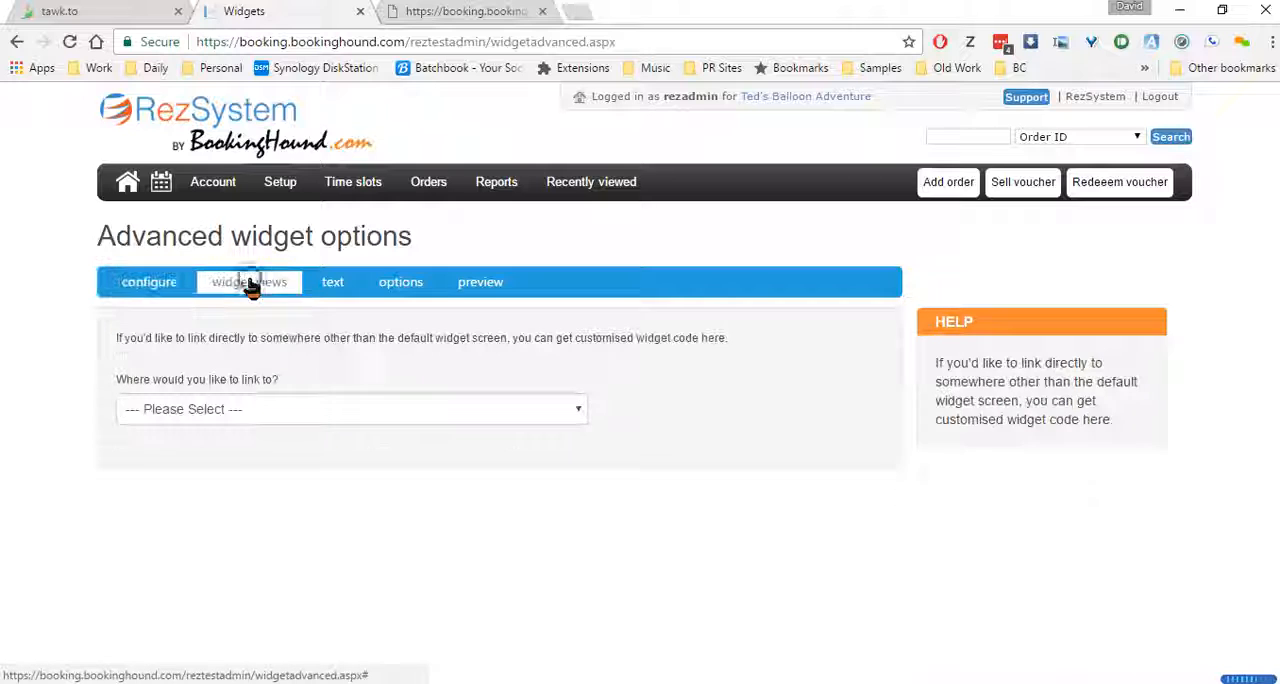
click(313, 411)
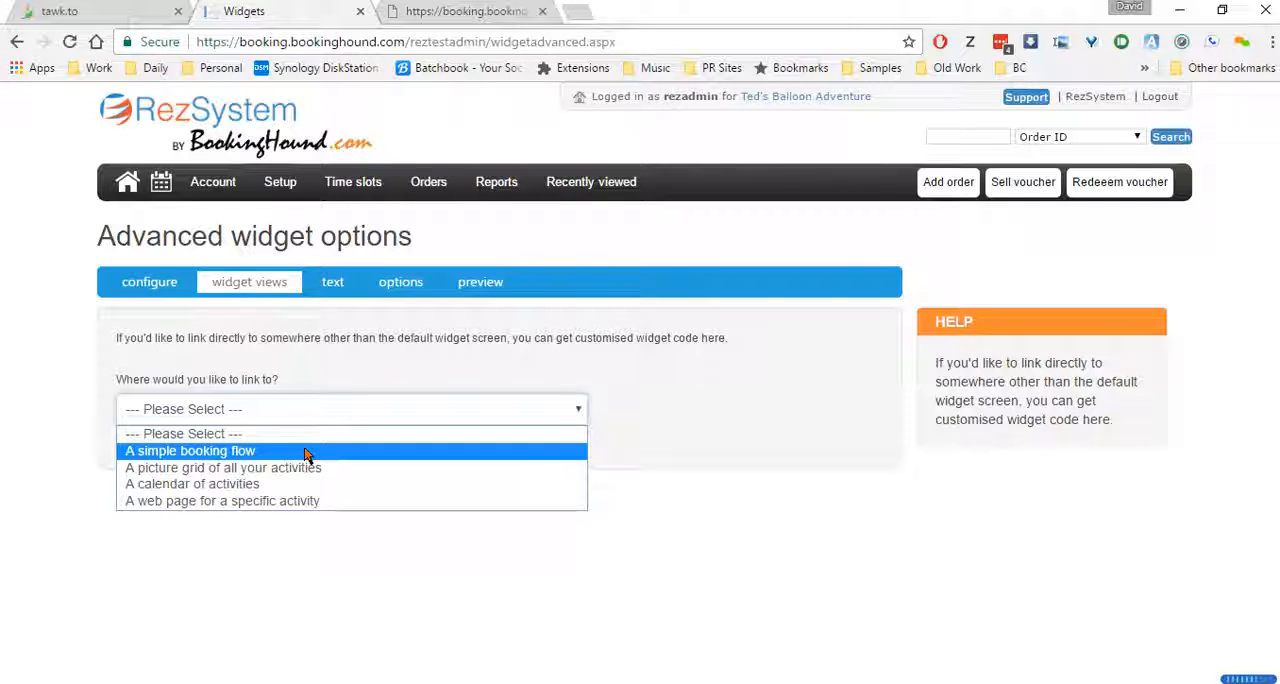
click(336, 284)
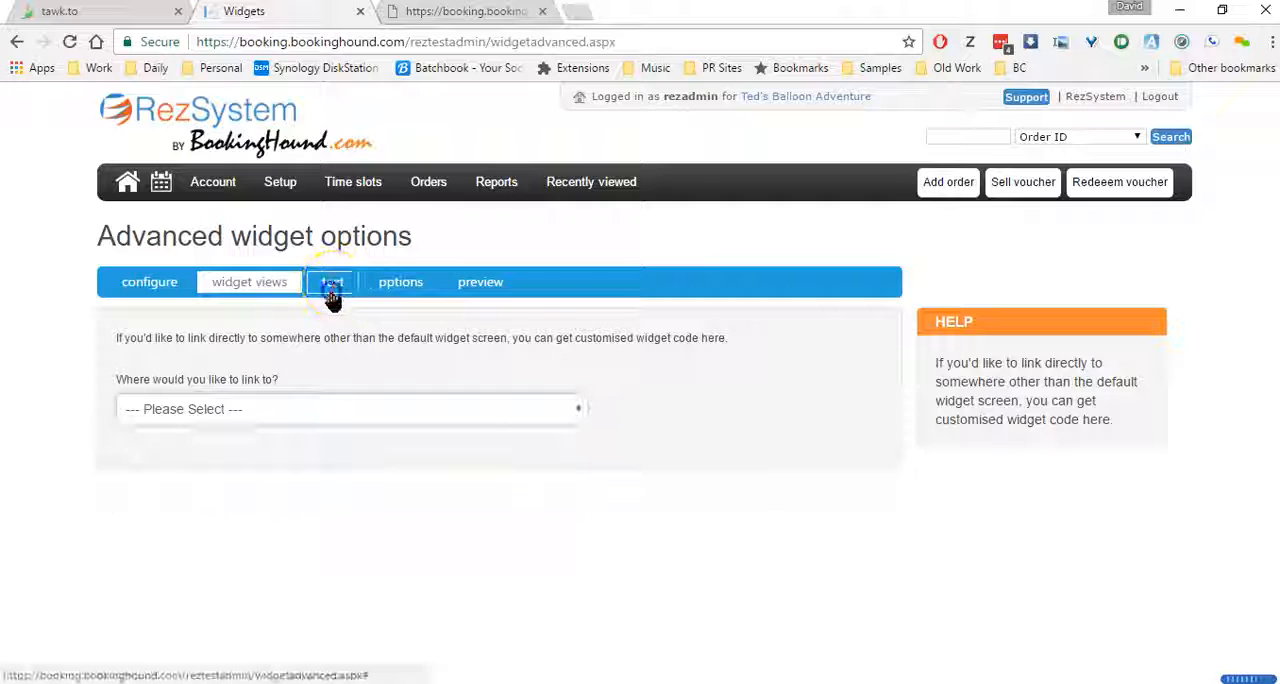
Review the activity calendar, activity grid and slot list link options, and launch the BOOK NOW button in the widget preview
click(393, 282)
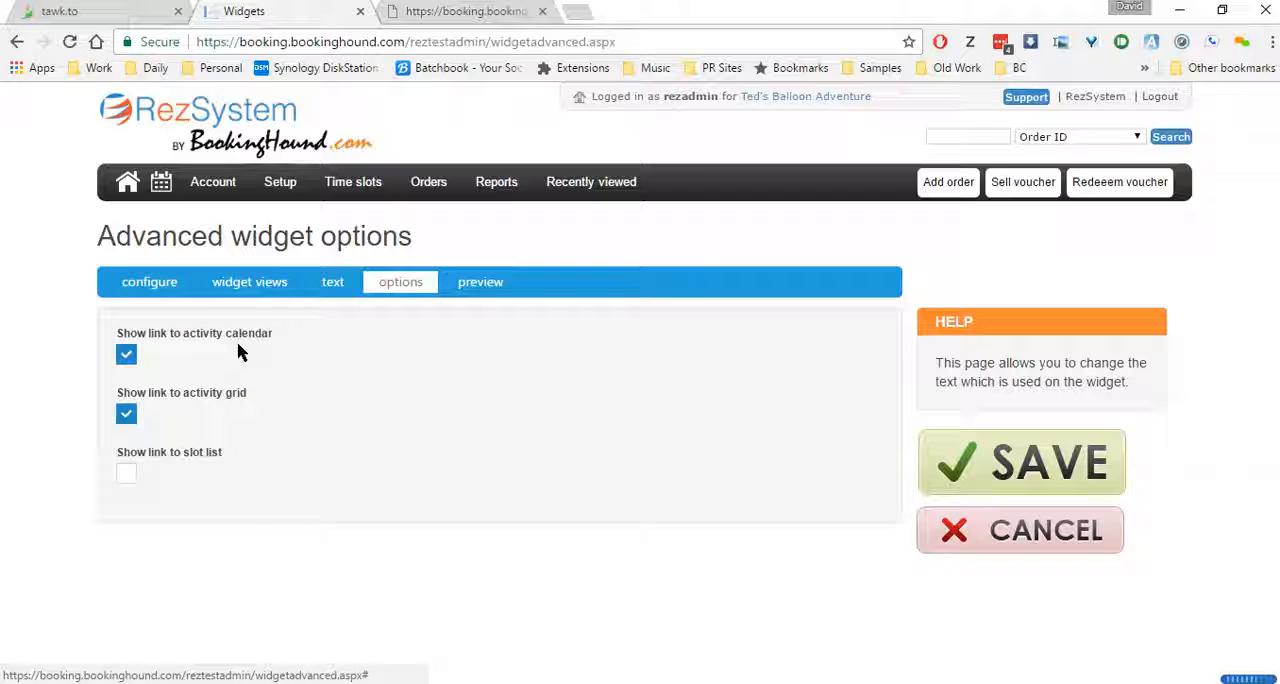
click(480, 285)
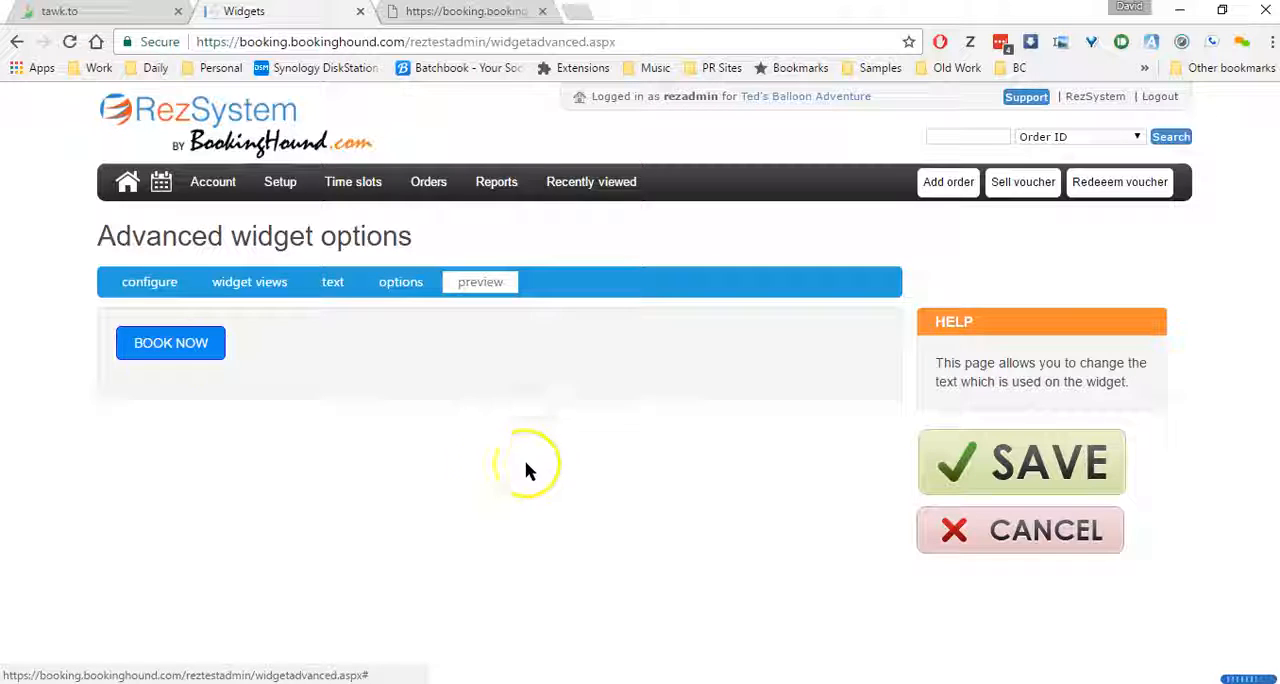
click(172, 350)
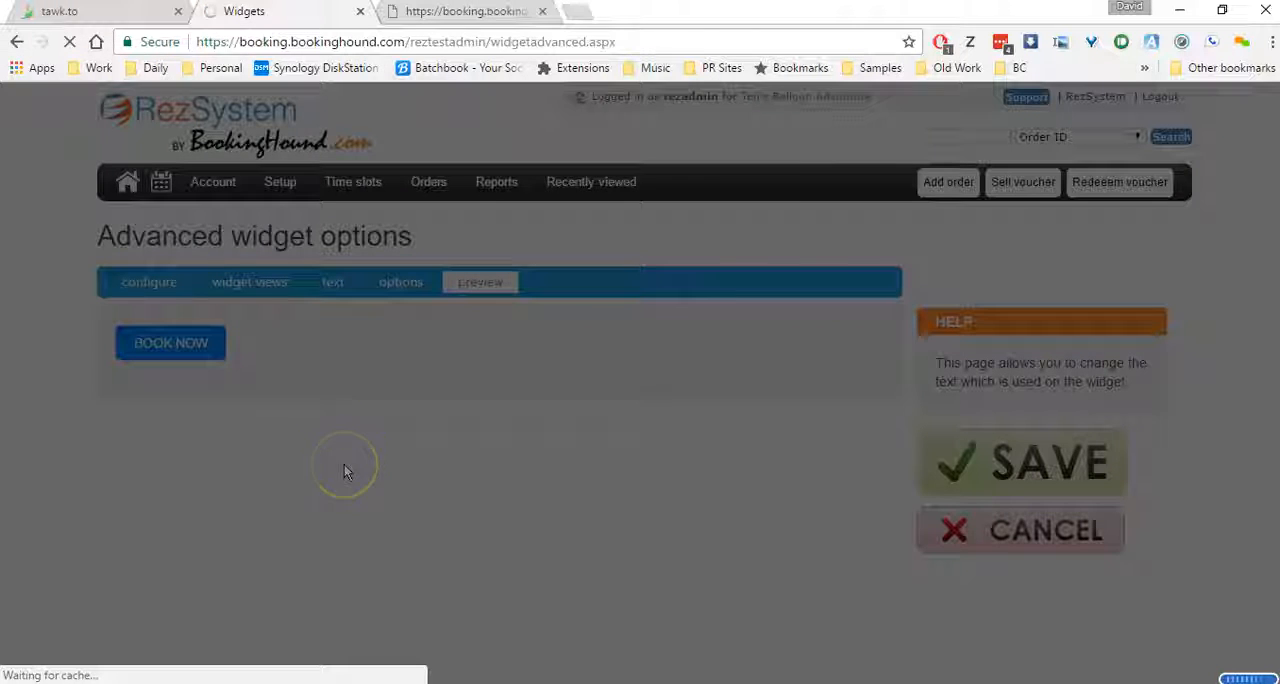